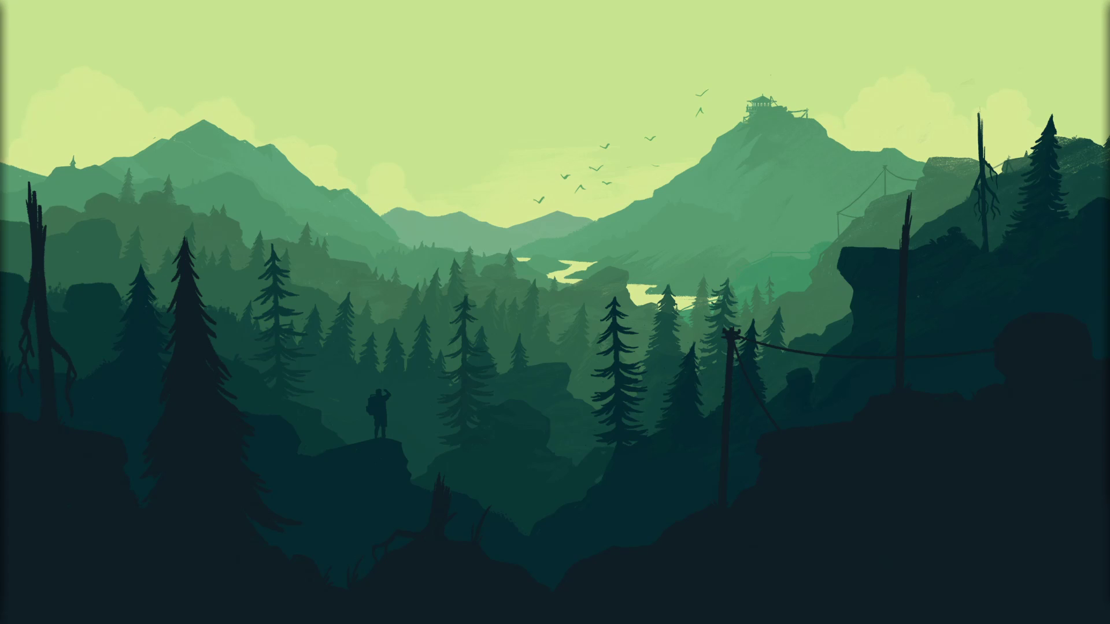
Switch to Firefox and open the Linux Mint website's download page to view the edition links.
left_click_drag(1109, 139, 553, 2)
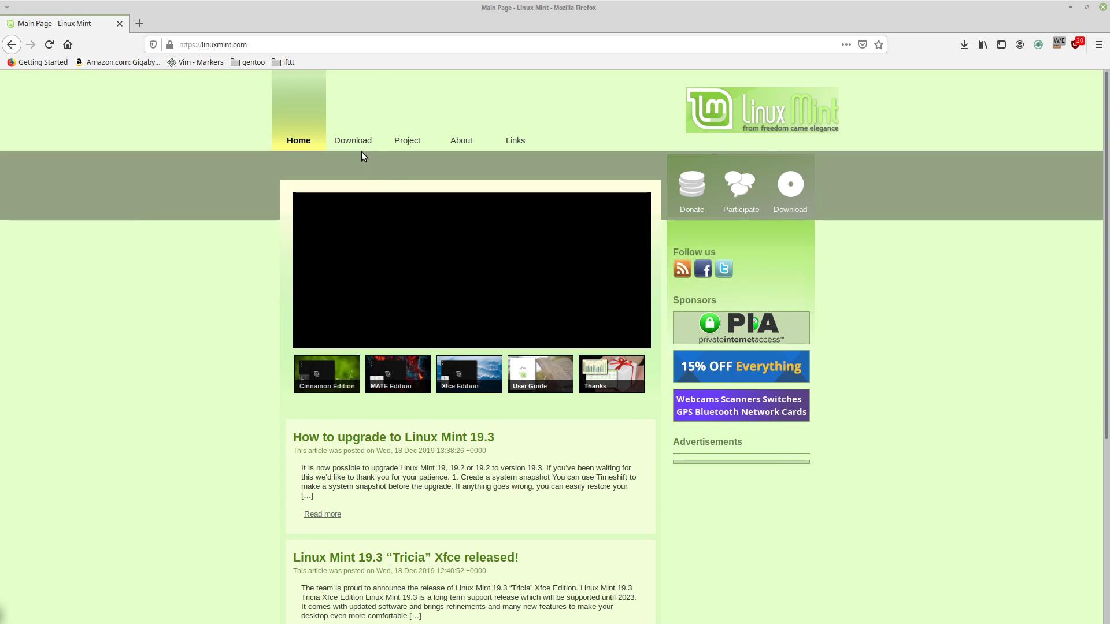
left_click(341, 141)
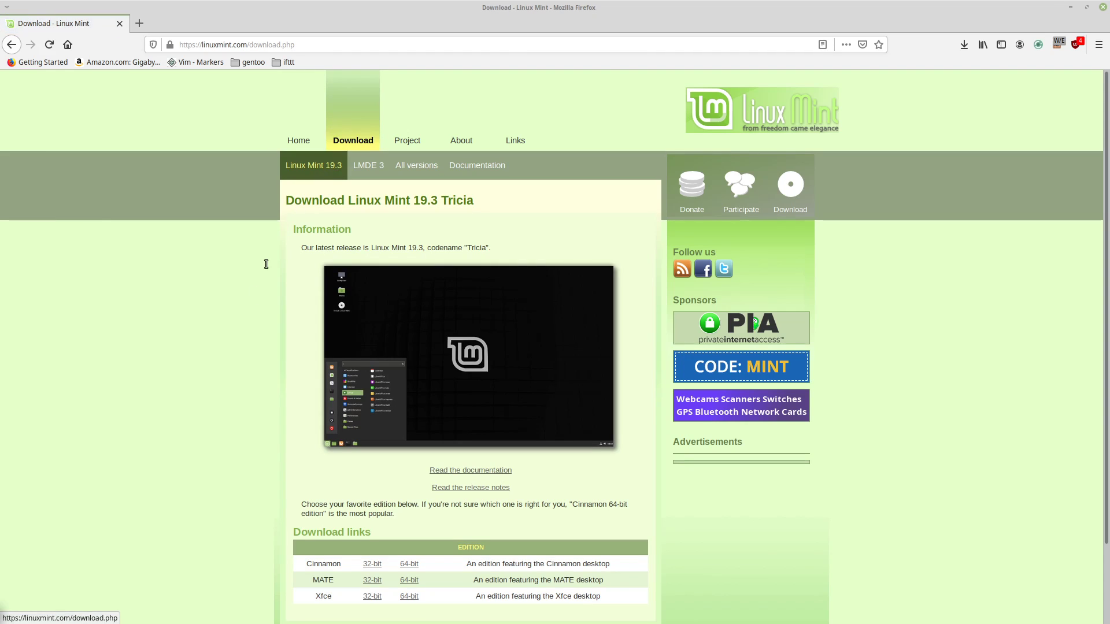
scroll(251, 374, "down", 3)
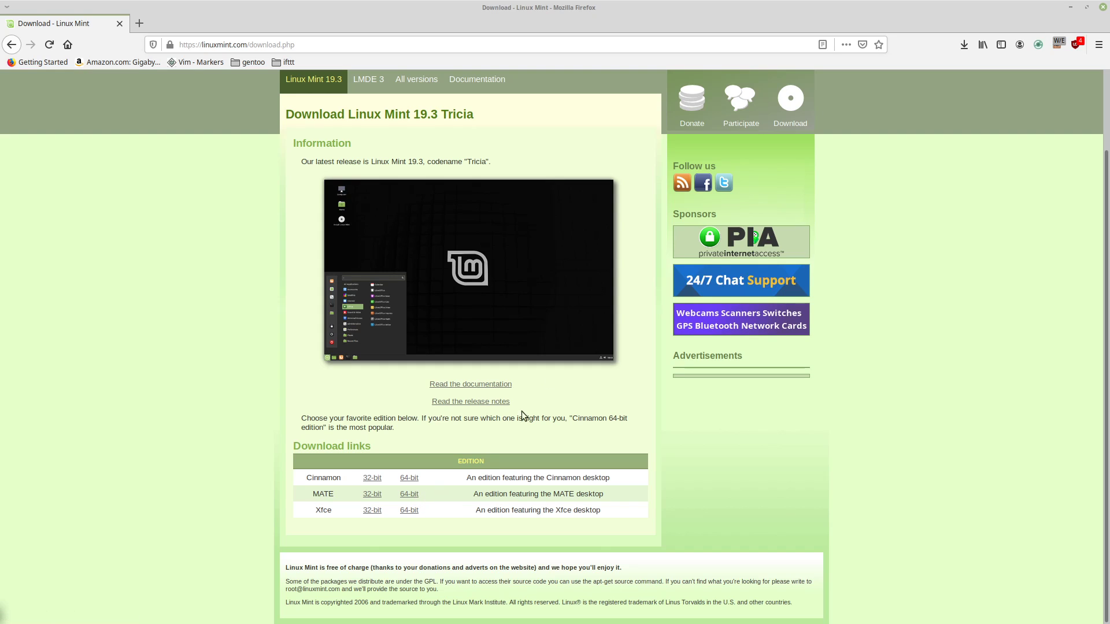
Check the browser's recent downloads for the Linux Mint ISO and leave the browser workspace.
left_click(964, 45)
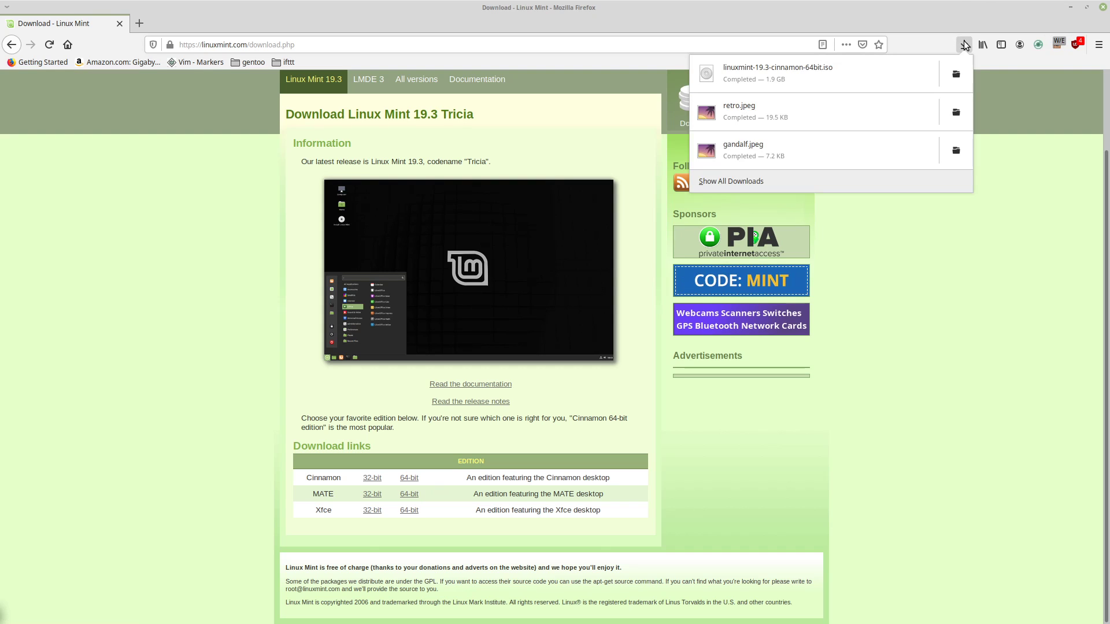
left_click(964, 45)
left_click_drag(601, 5, 1109, 260)
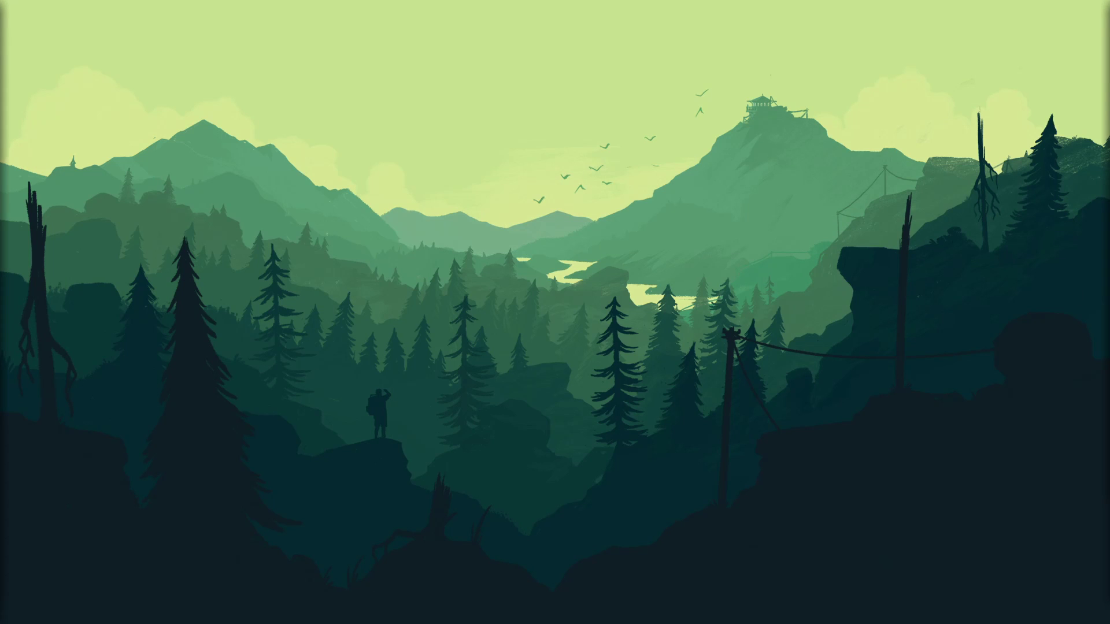
Switch to VirtualBox and set the linux mint 19.2 machine's video memory to 128 MB in its display settings.
left_click_drag(0, 146, 721, 1)
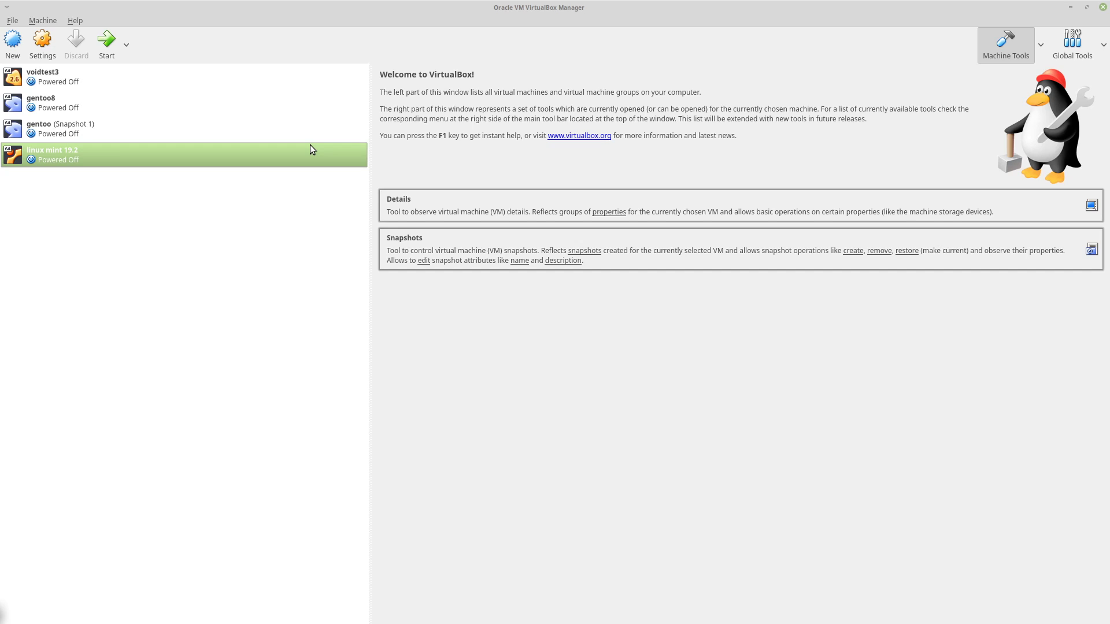
left_click(42, 42)
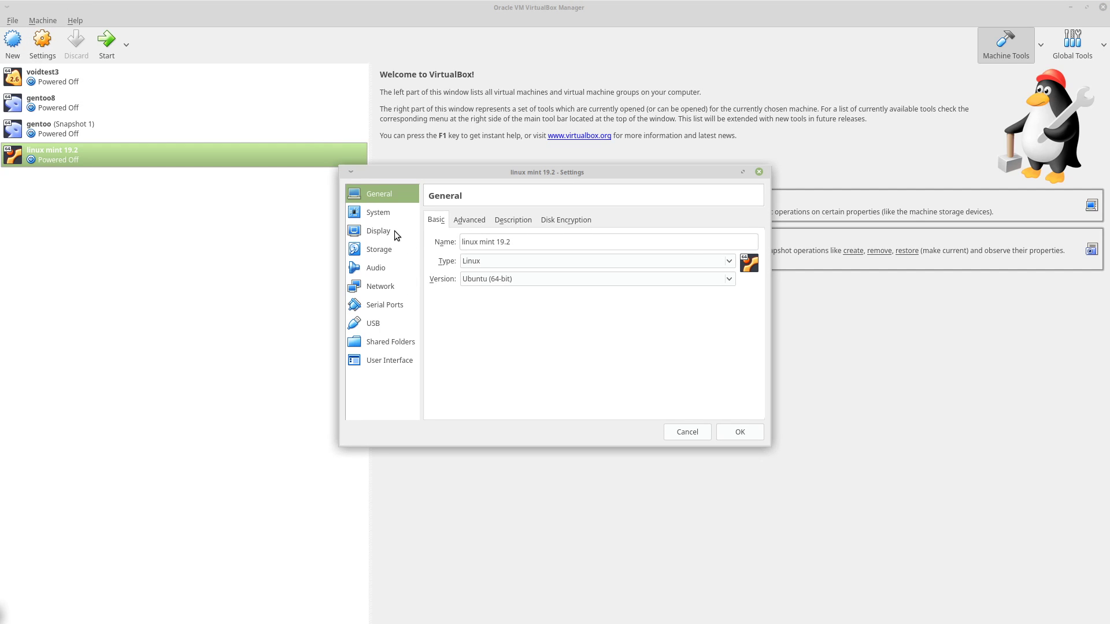
left_click(394, 231)
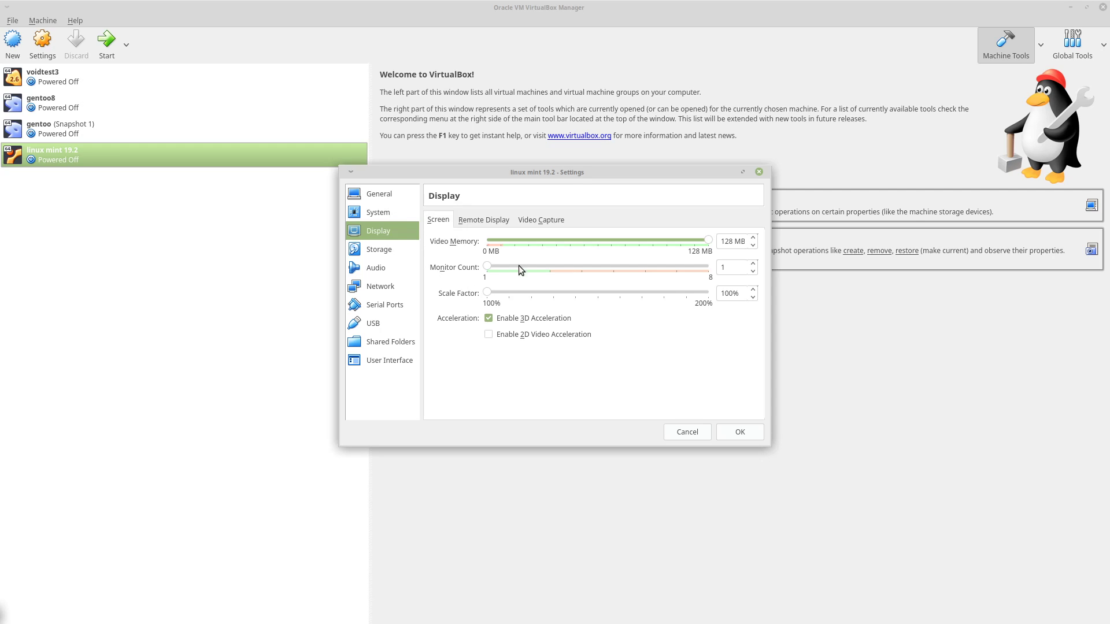
left_click(501, 240)
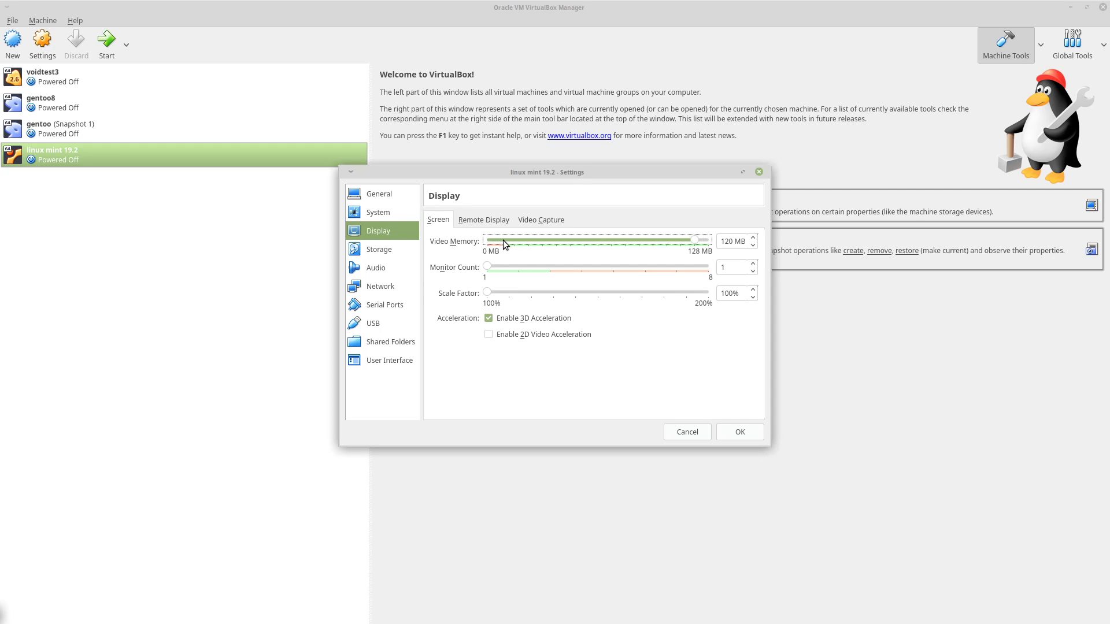
left_click_drag(694, 241, 503, 246)
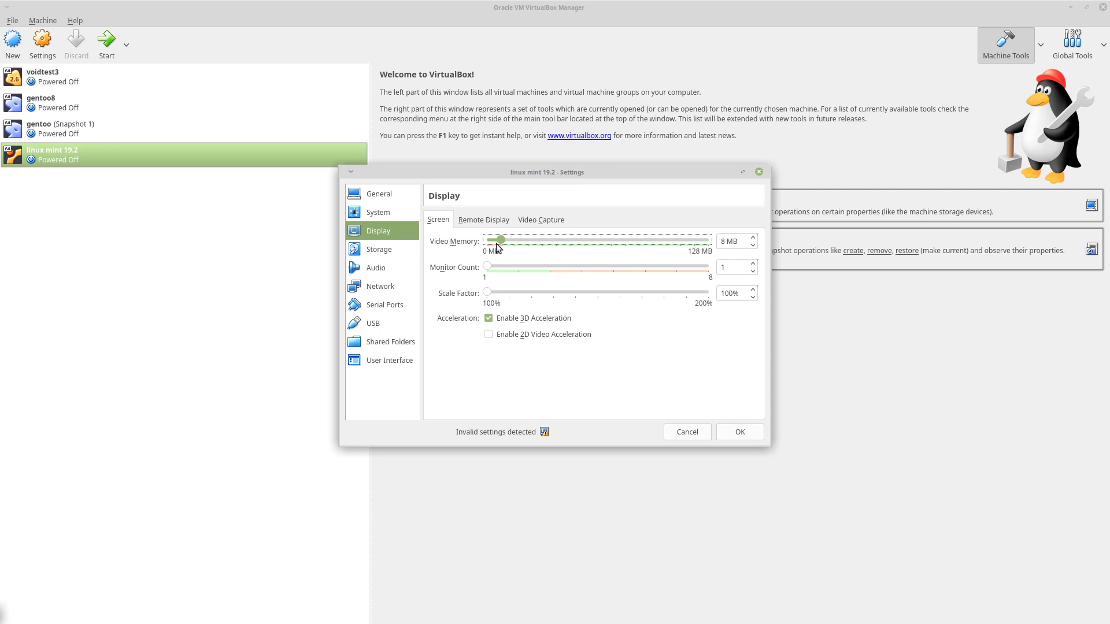
left_click_drag(501, 241, 752, 242)
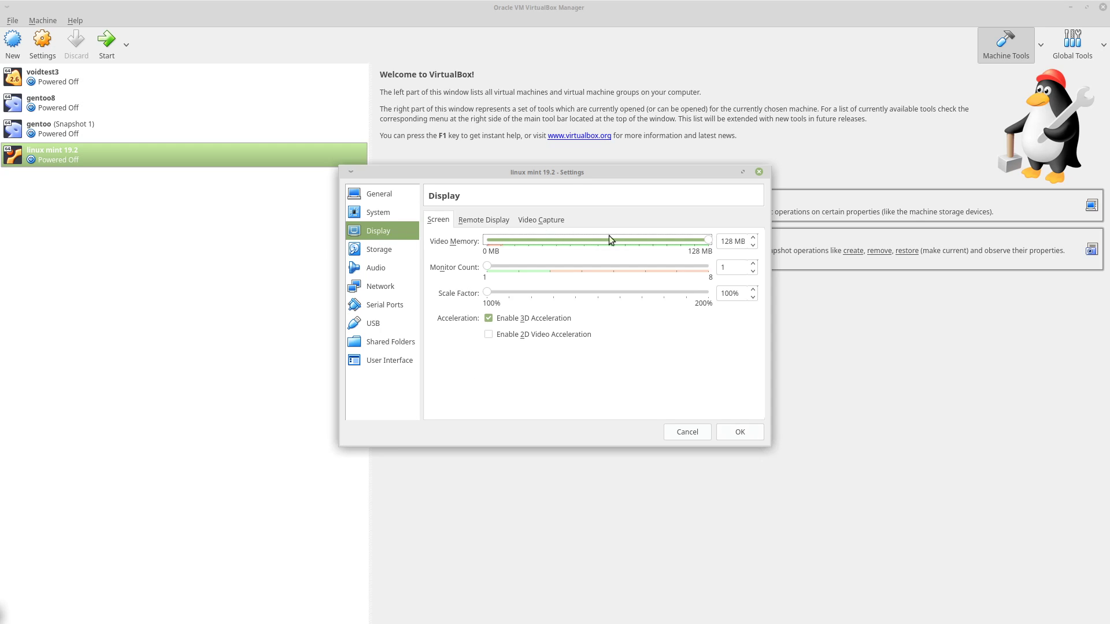
left_click(754, 434)
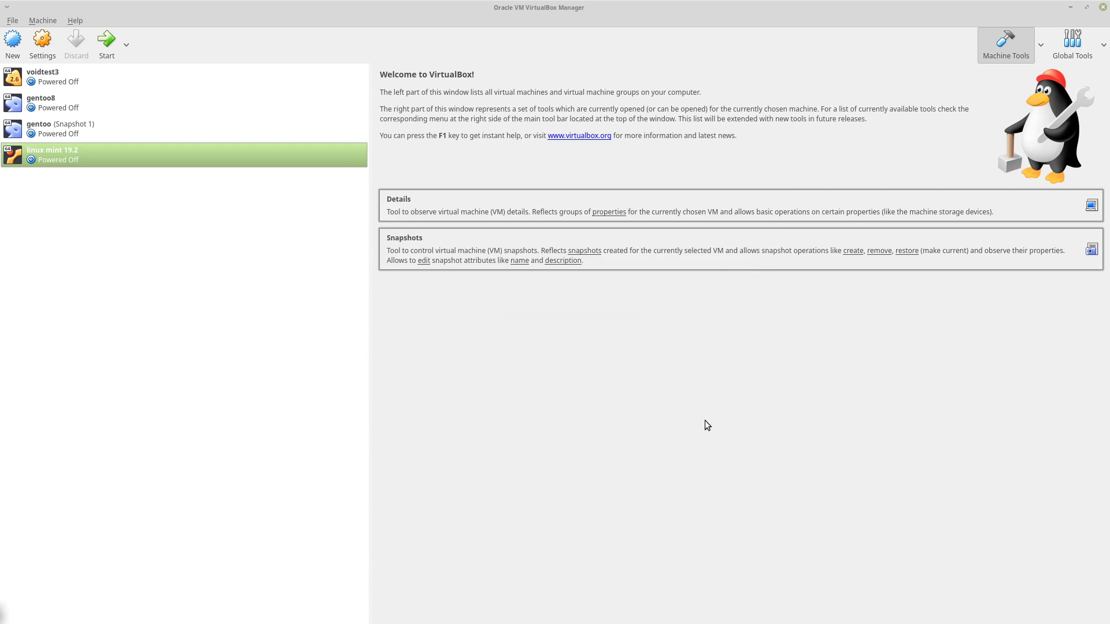
Start the linux mint 19.2 virtual machine in a maximized window, boot Linux Mint and dismiss the VirtualBox notices.
left_click(107, 41)
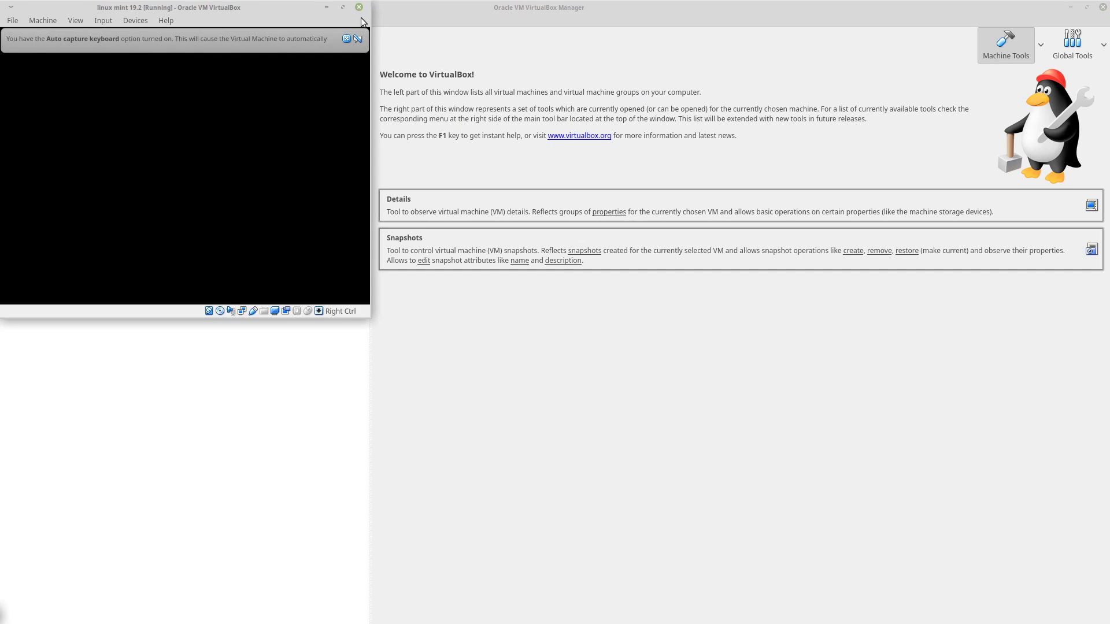
left_click(346, 8)
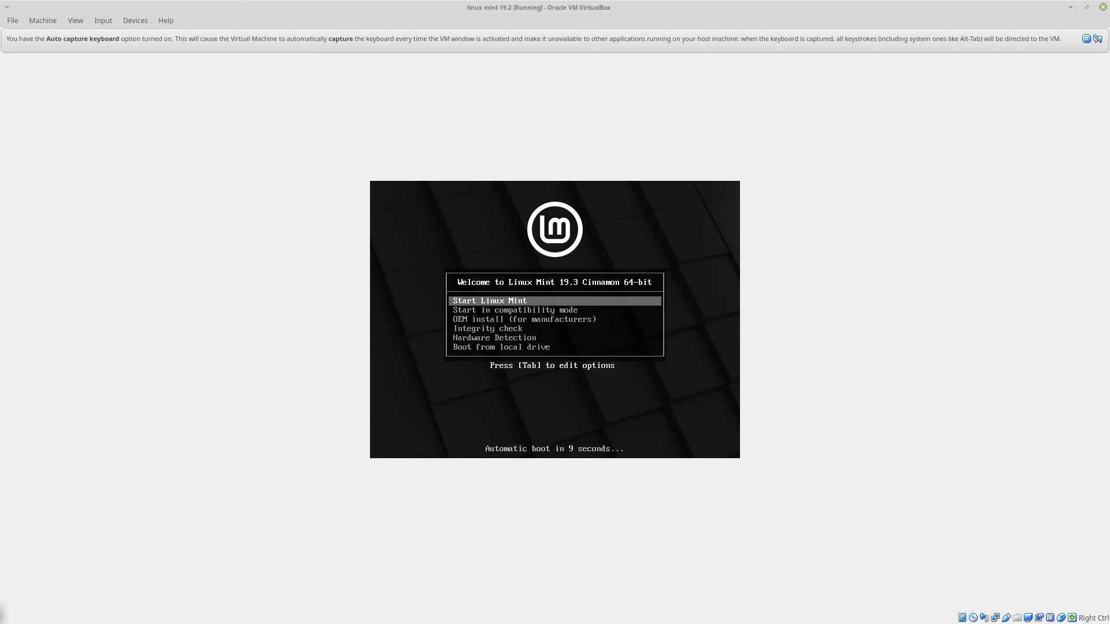
key("Return")
left_click(544, 207)
key("Return")
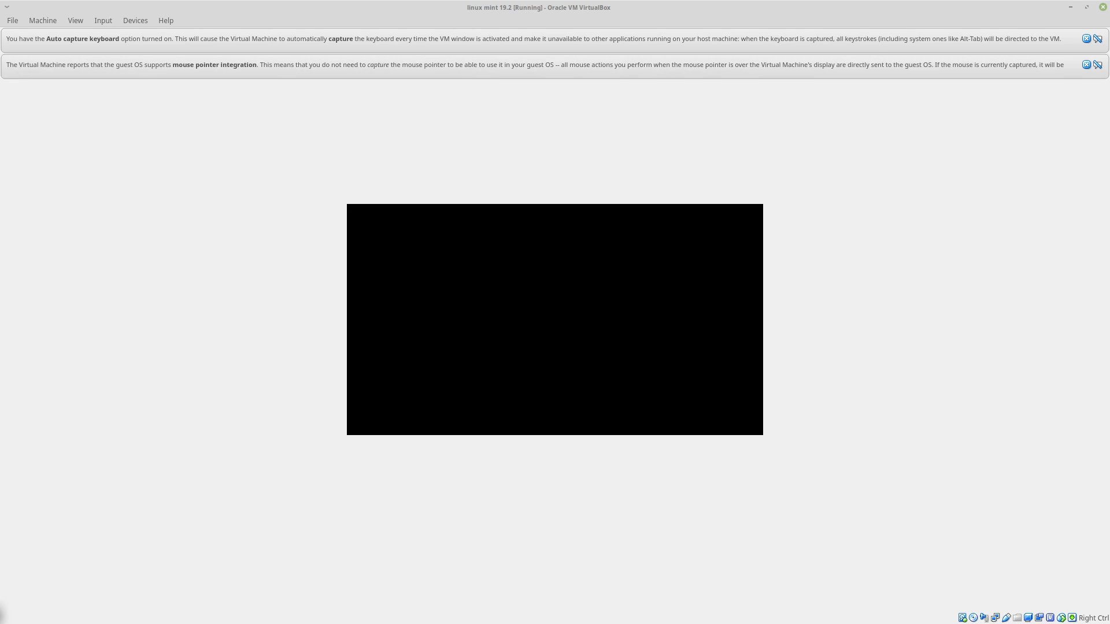
left_click(1088, 39)
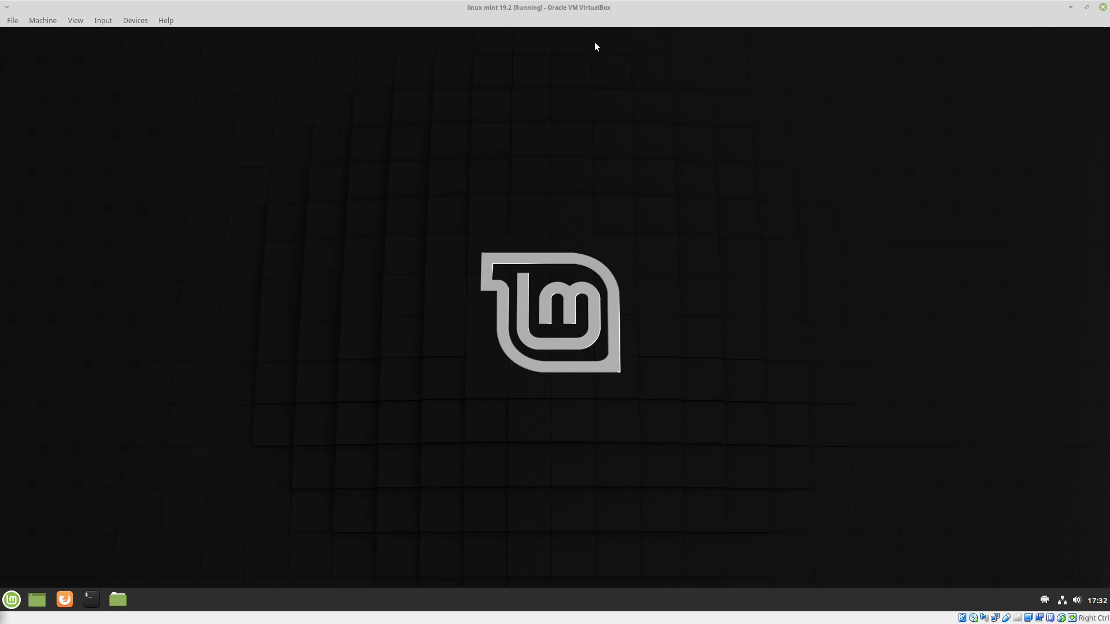
left_click_drag(749, 201, 427, 386)
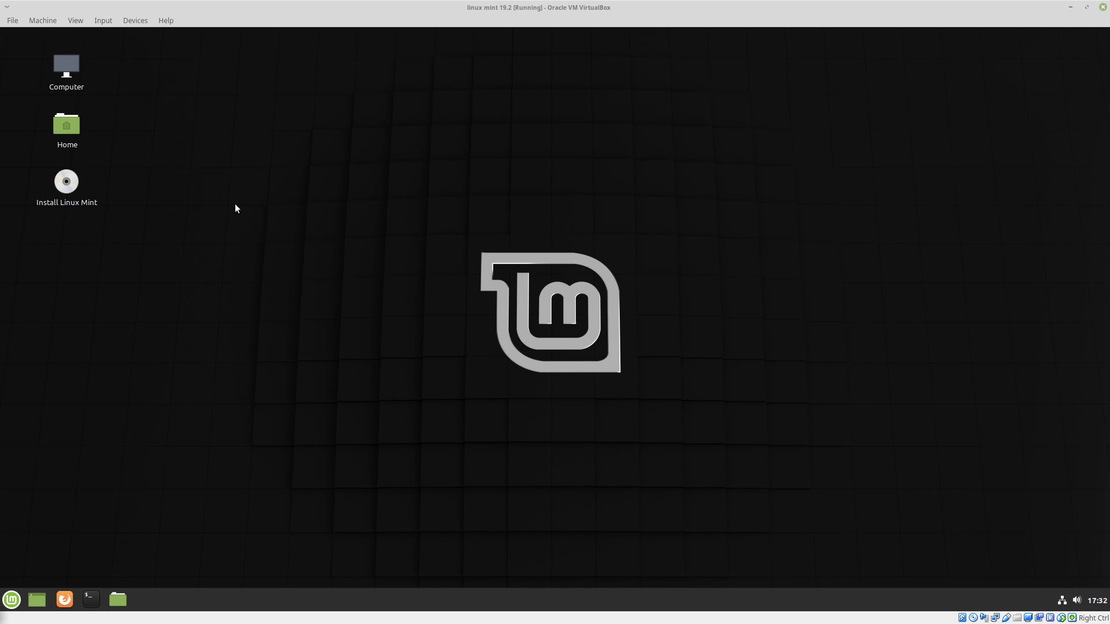
left_click_drag(401, 194, 783, 436)
key("super")
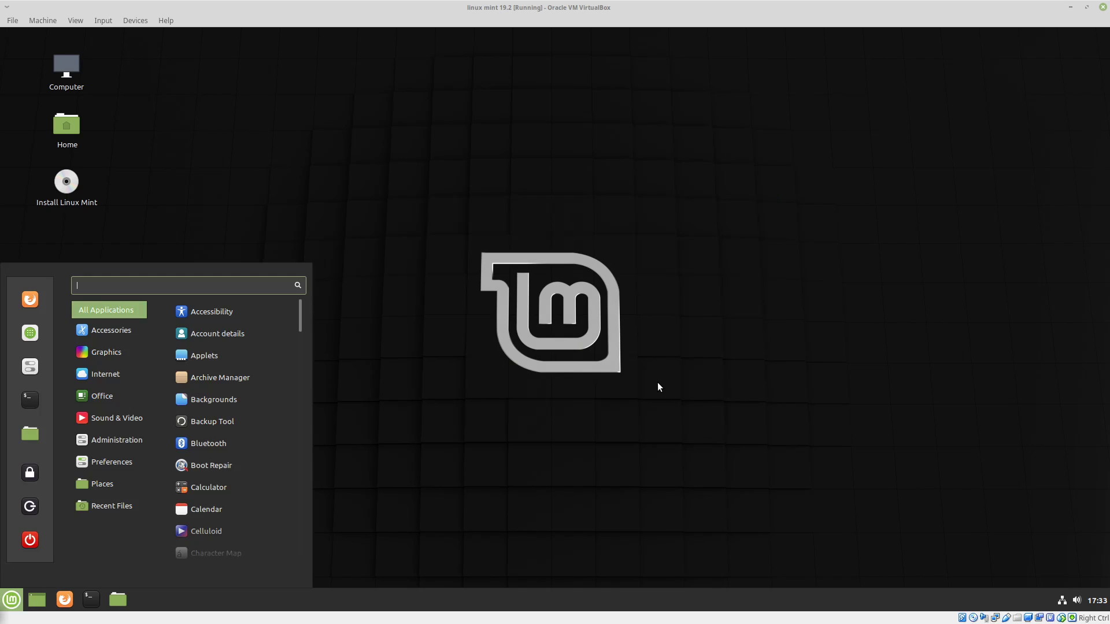
key("super")
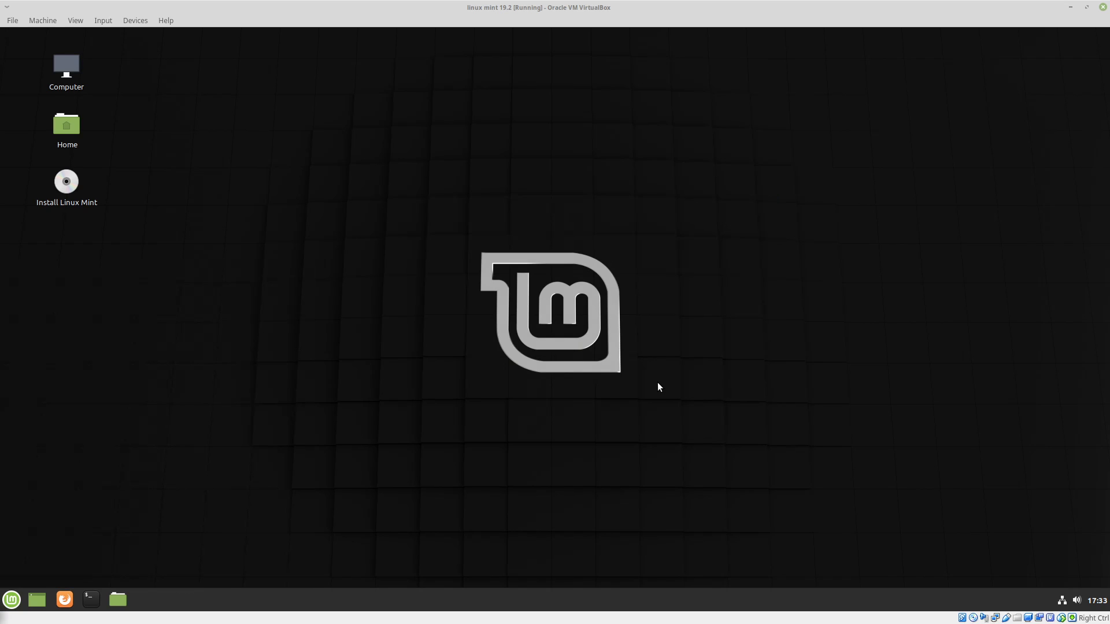
key("super")
key("super")
key("super")
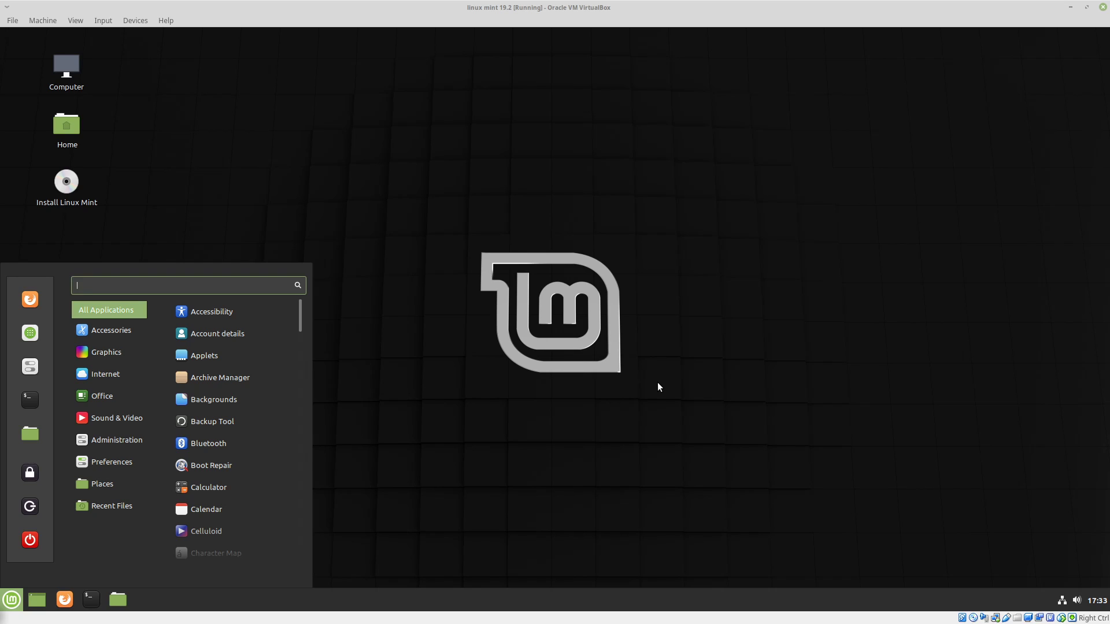
key("super")
key("super")
key("super")
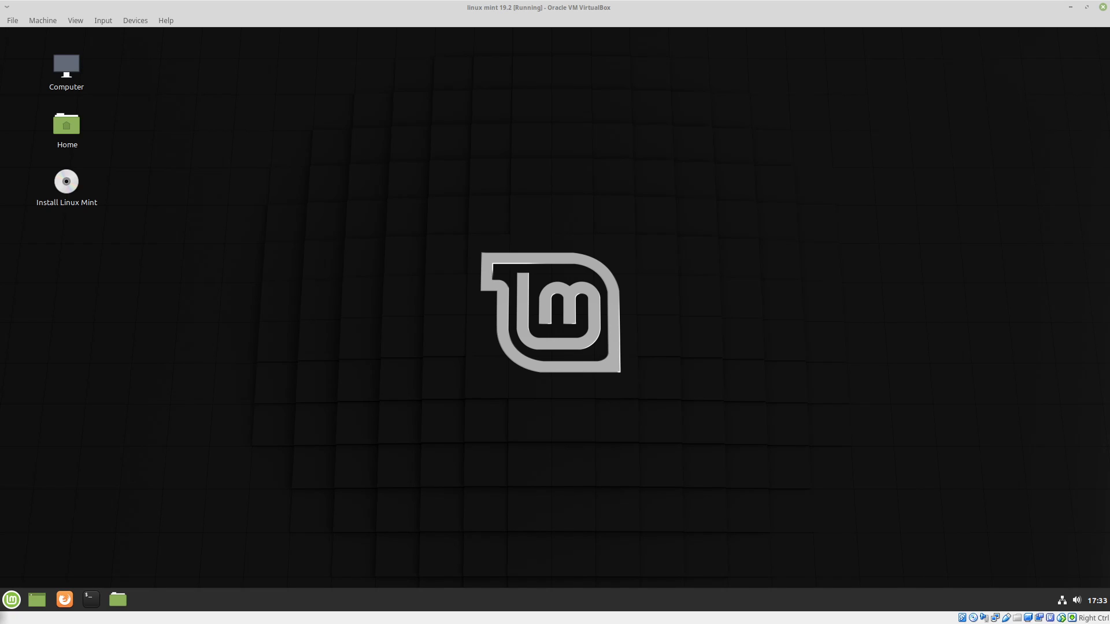
Search the installed applications for "sys" and launch System Reports.
key("super")
type("sys")
key("Down")
key("Down")
key("Down")
key("Down")
key("Down")
key("Down")
key("Down")
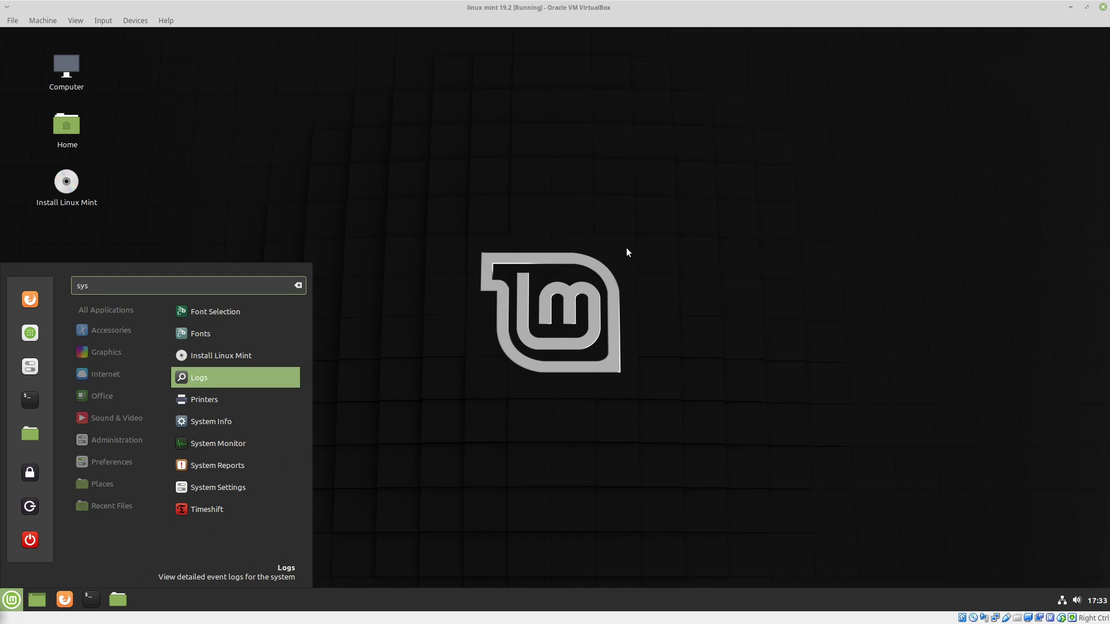
key("Return")
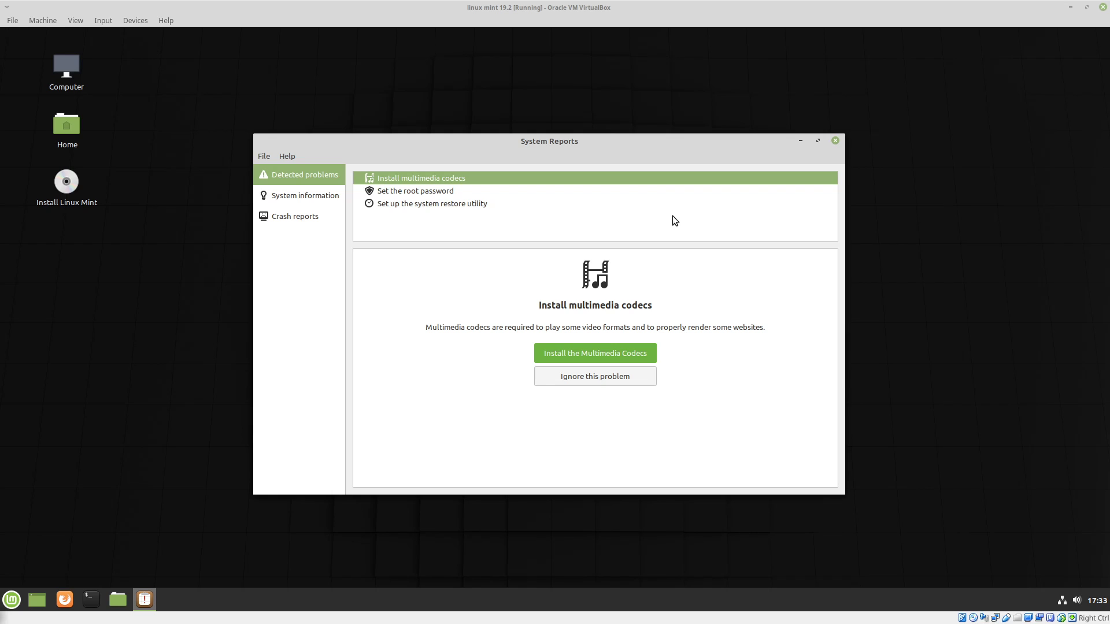
Review the root password and multimedia codecs entries among the detected problems, and reposition the System Reports window.
left_click(404, 191)
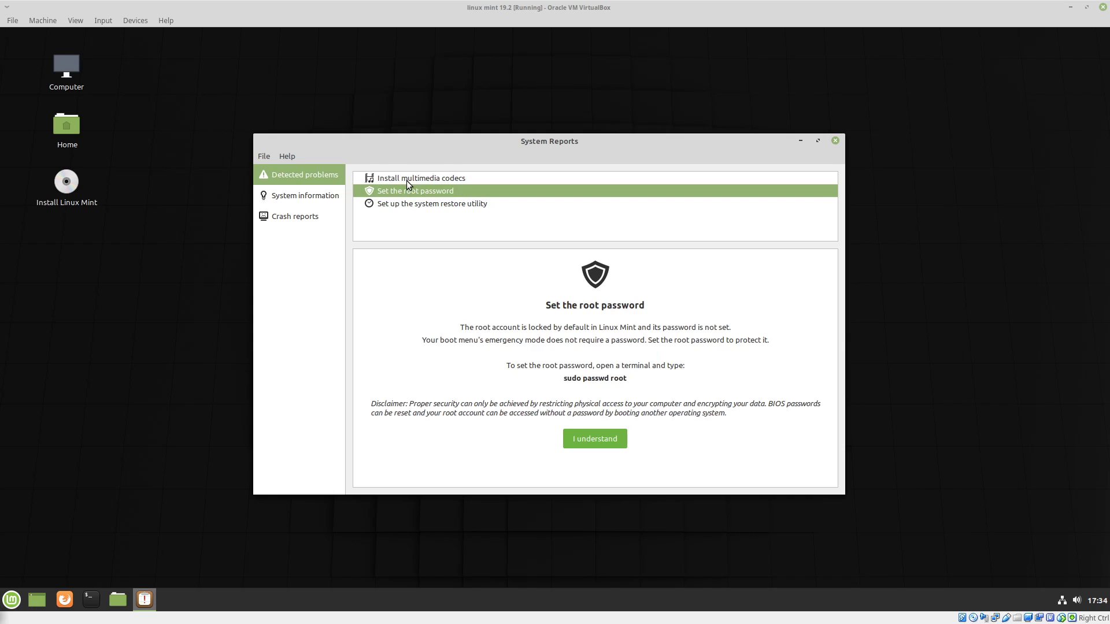
left_click(408, 178)
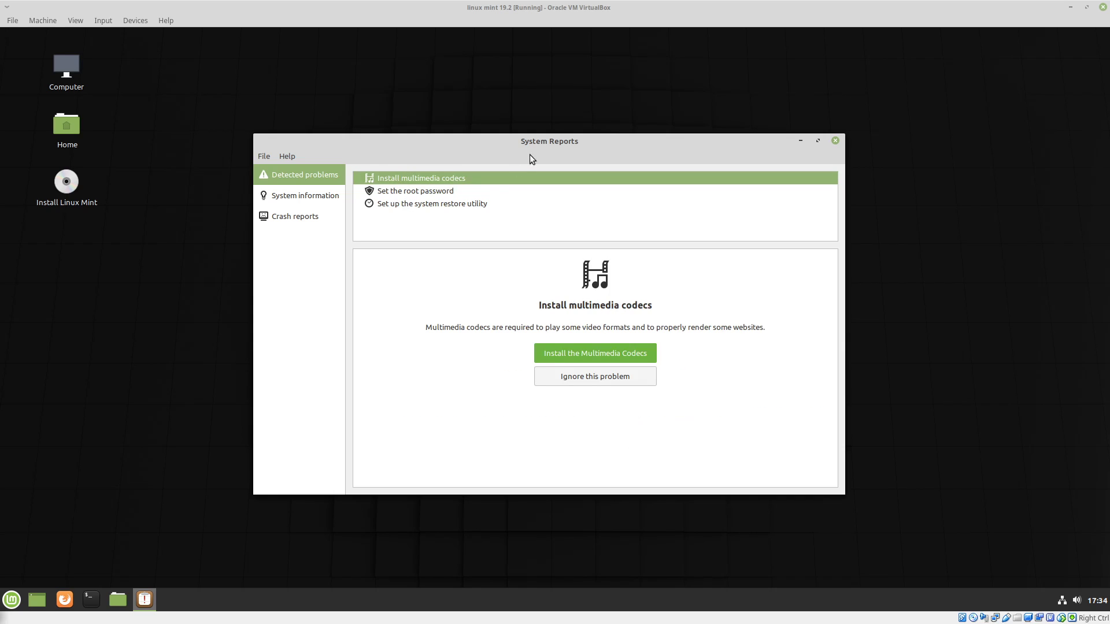
left_click_drag(508, 126, 496, 106)
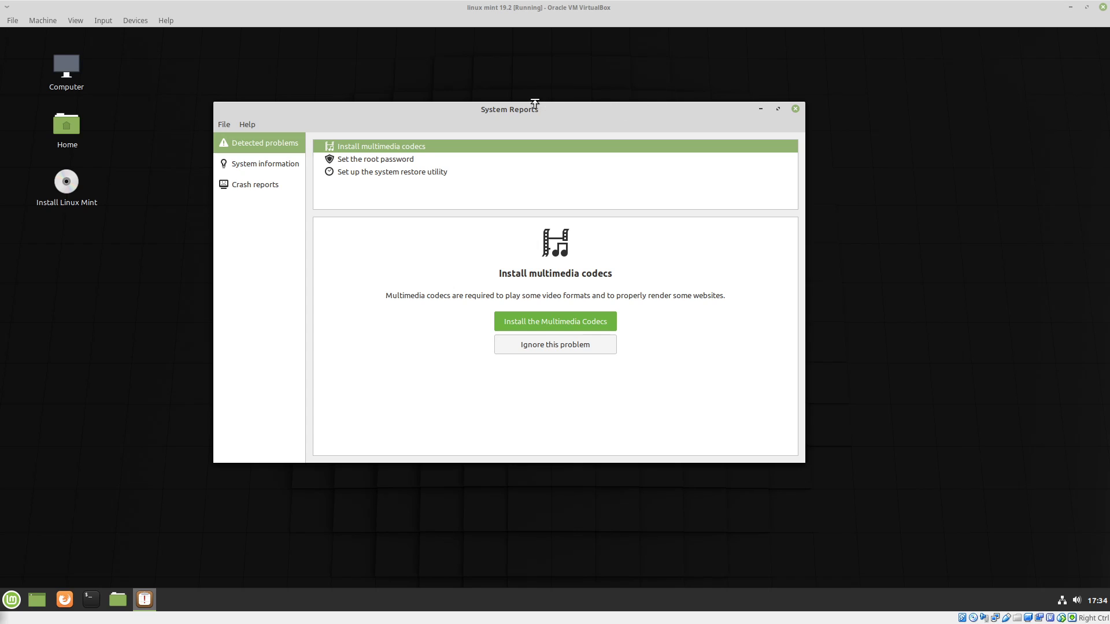
left_click_drag(515, 114, 771, 118)
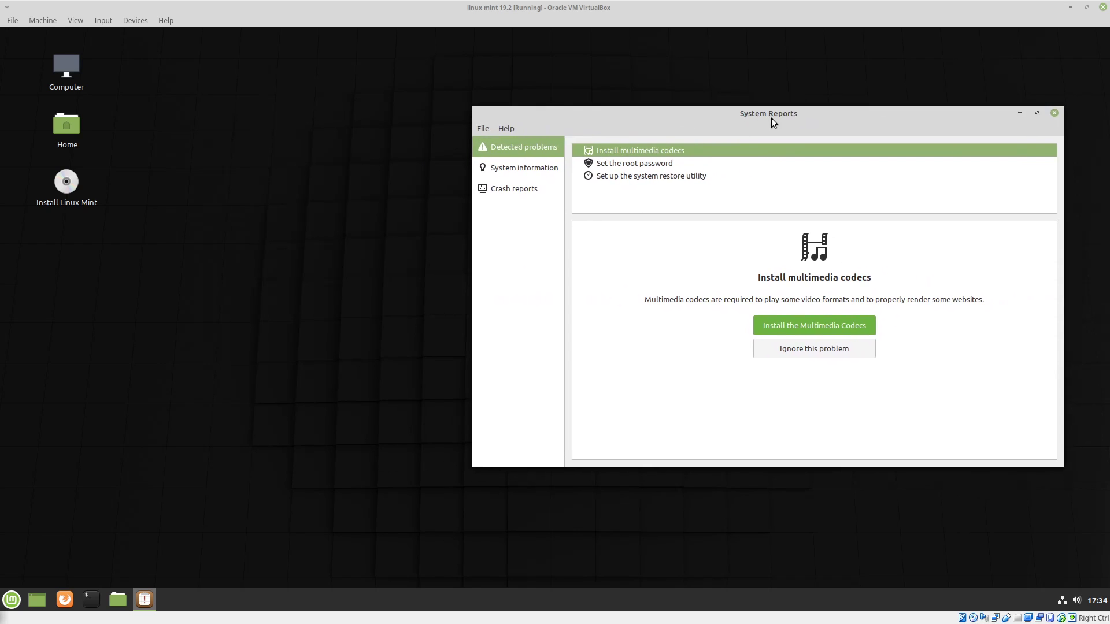
Examine the system information report, highlighting the host, kernel and desktop details.
left_click(535, 169)
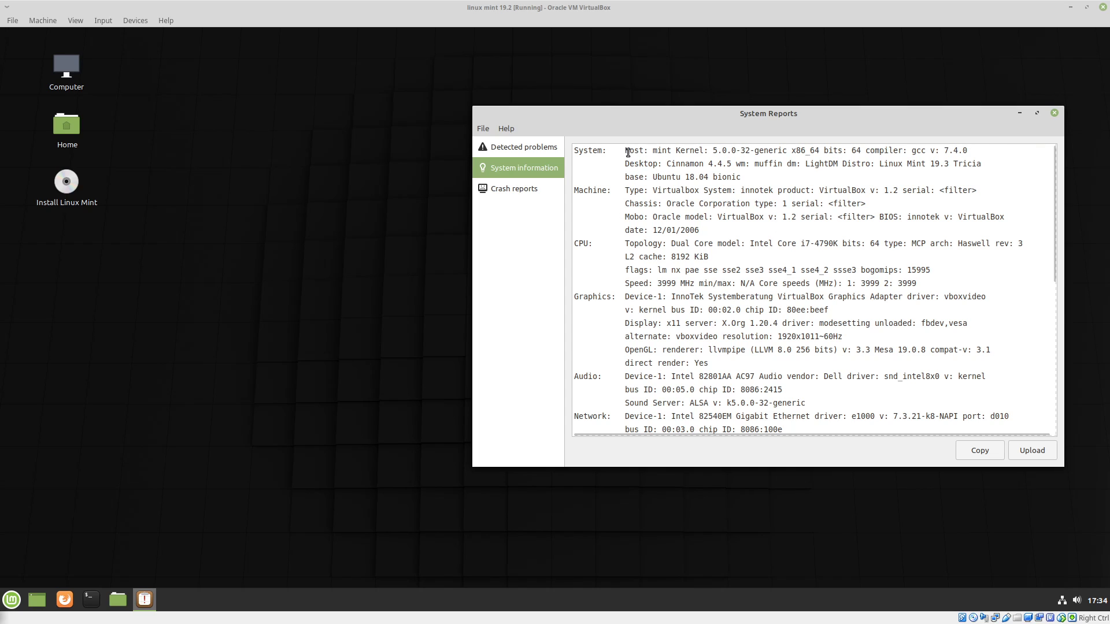
left_click_drag(620, 150, 782, 164)
left_click(710, 150)
left_click_drag(712, 150, 750, 152)
View the crash reports section, move the window aside and close System Reports.
left_click(526, 191)
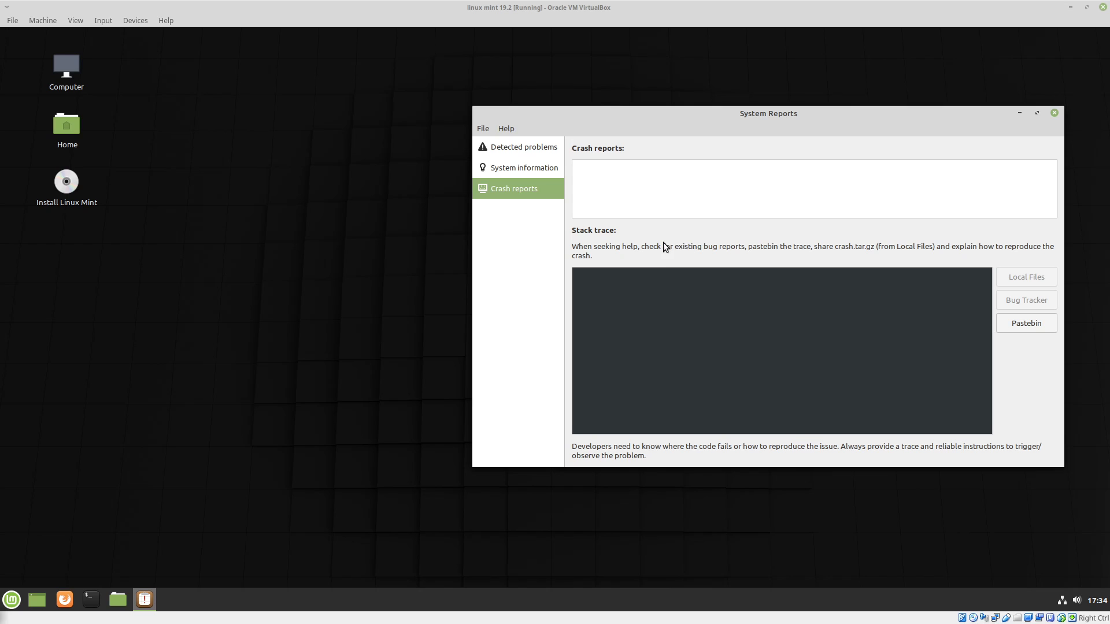
left_click_drag(758, 117, 551, 86)
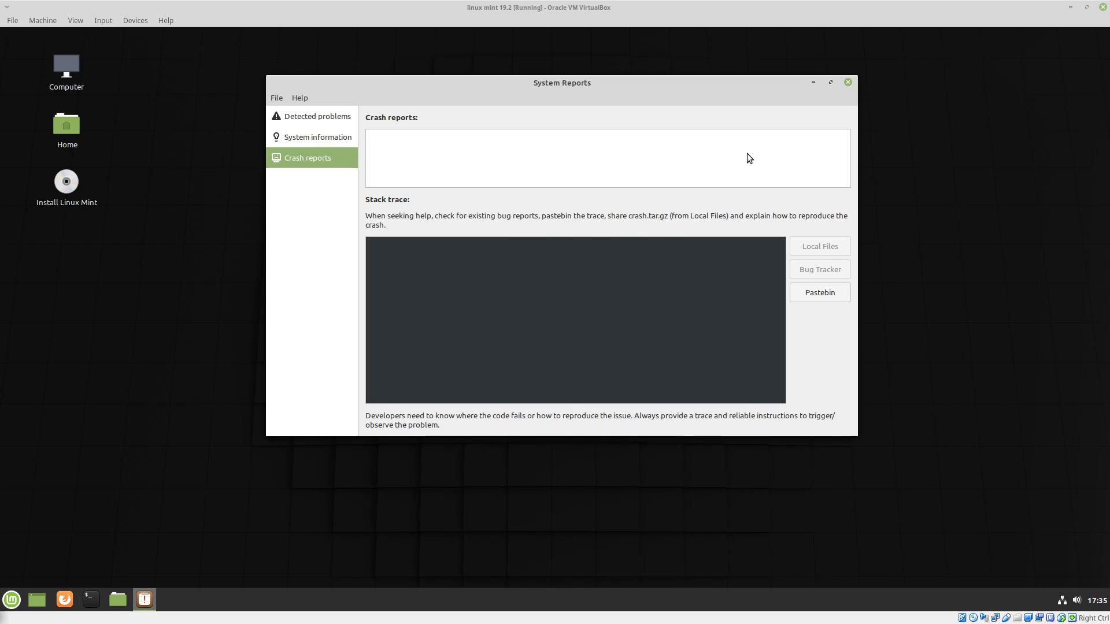
left_click(848, 82)
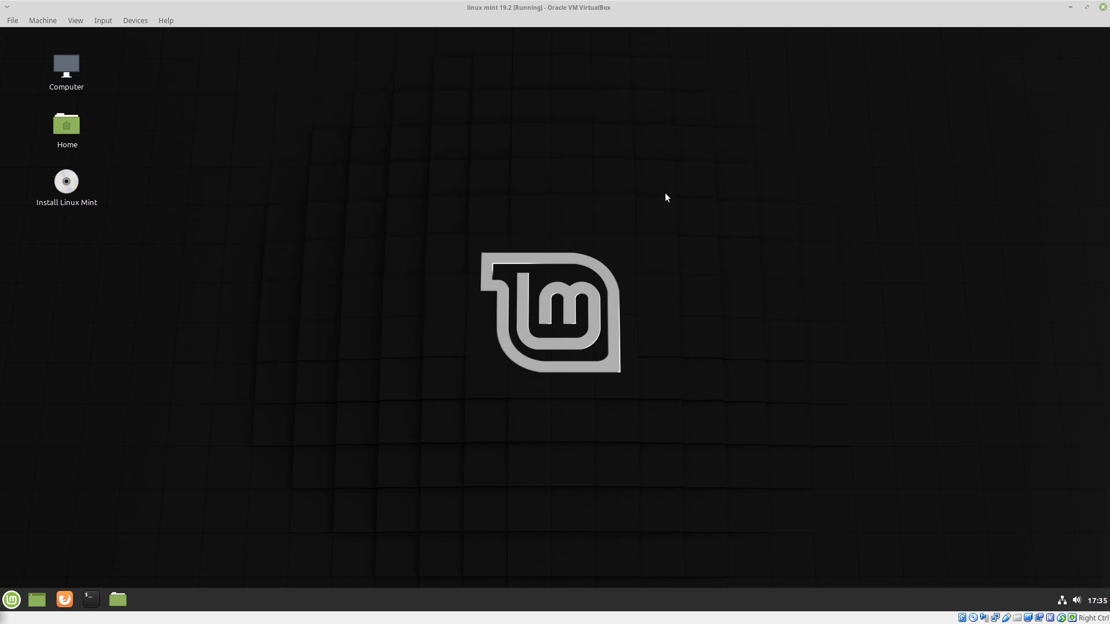
Search the installed applications for "cel" and launch the Celluloid media player.
key("super")
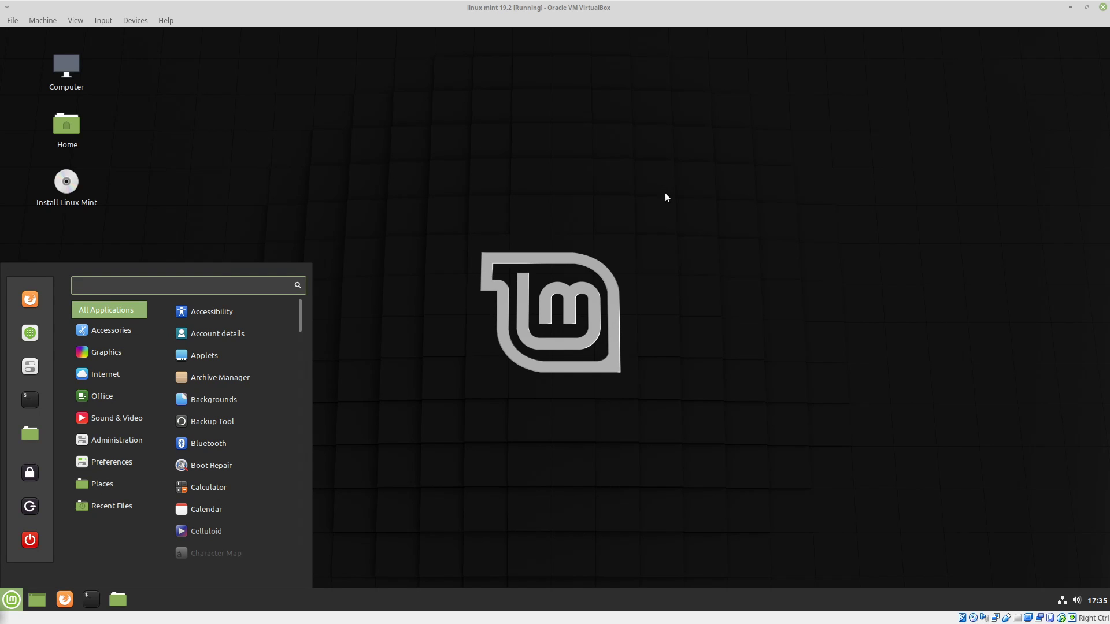
type("cell")
key("Return")
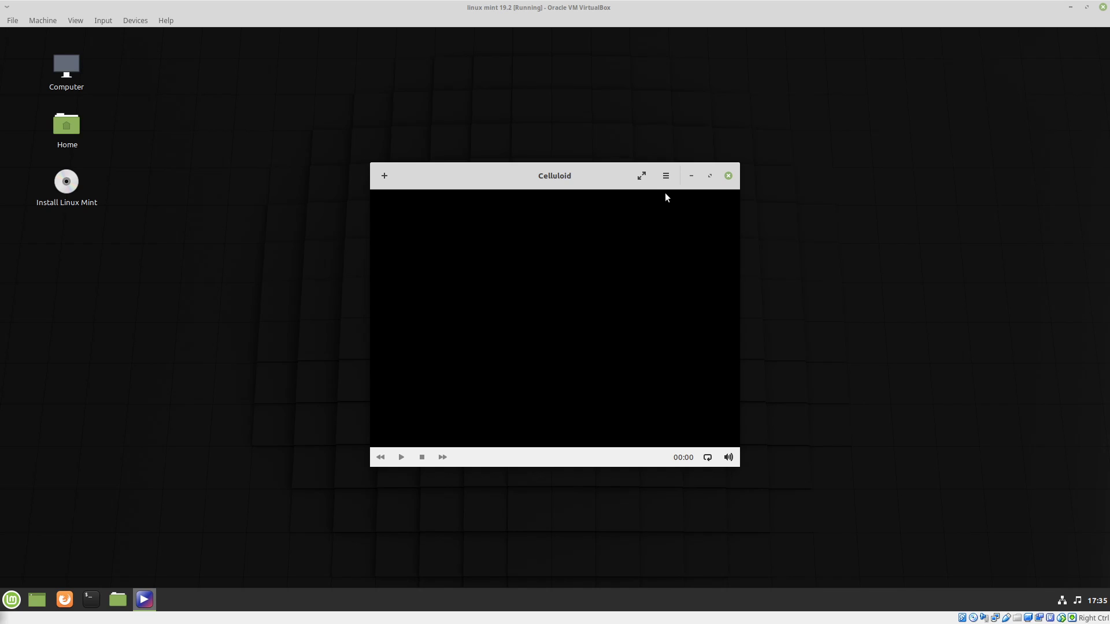
Search the installed applications for "gn" and launch the Gnote note-taking application.
key("super")
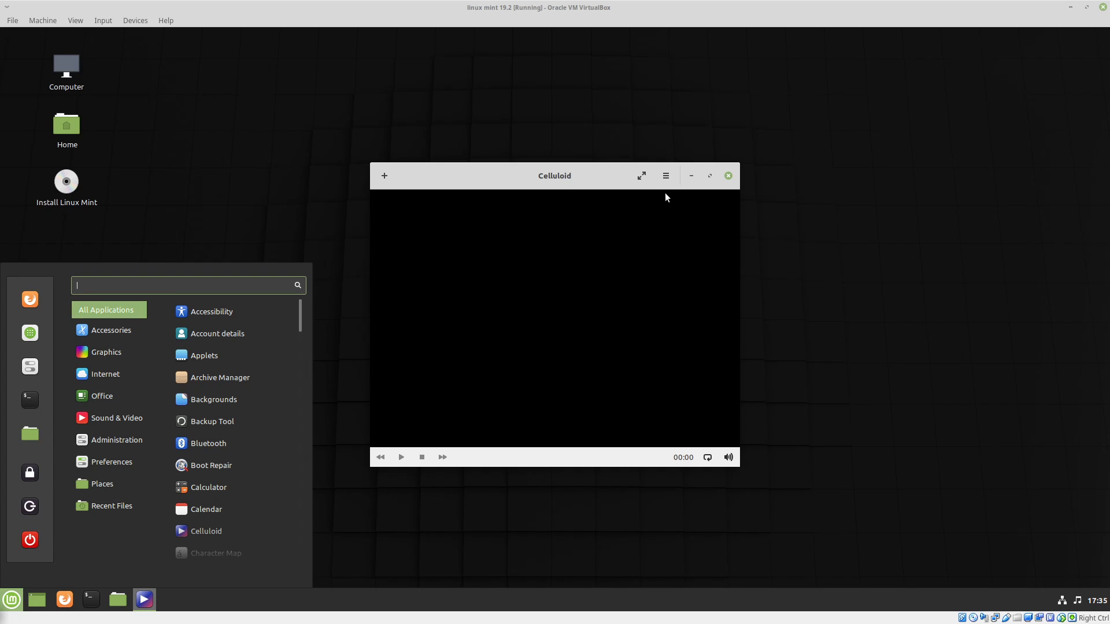
type("gn")
key("Down")
key("Return")
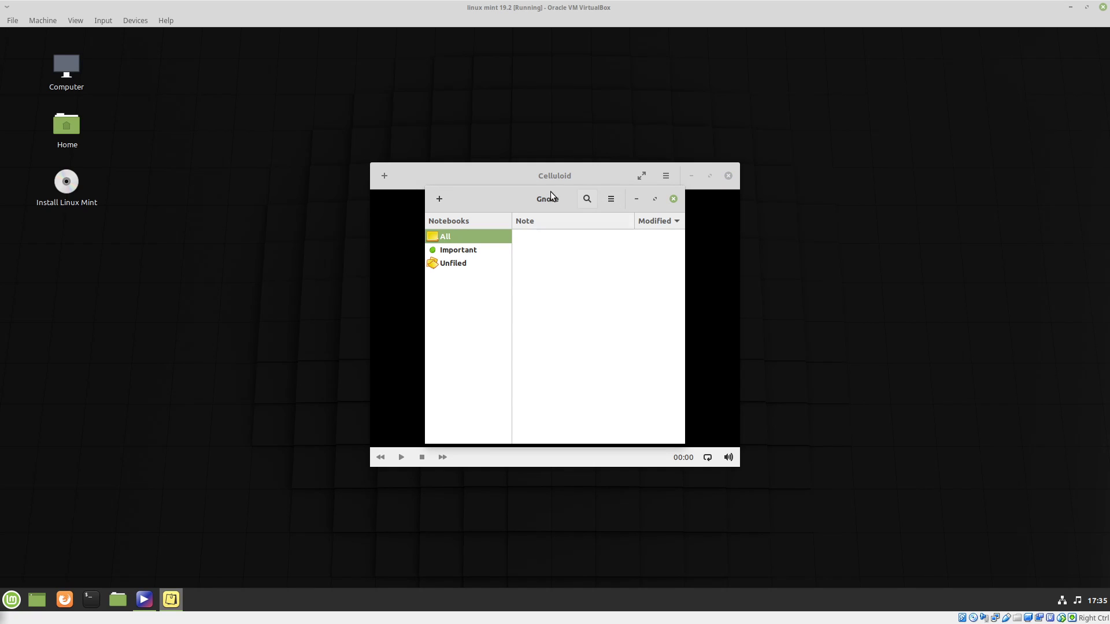
Move the Gnote window off Celluloid, and search the installed applications for "draw" to launch Drawing in a maximized window.
left_click_drag(545, 198, 862, 110)
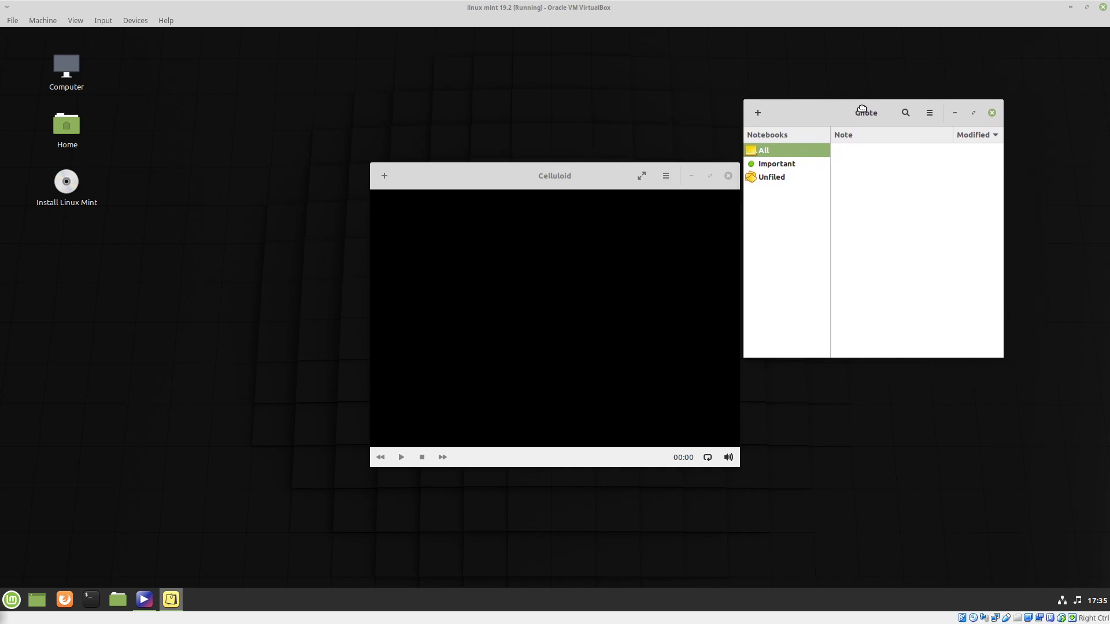
left_click(425, 113)
key("super")
type("draw")
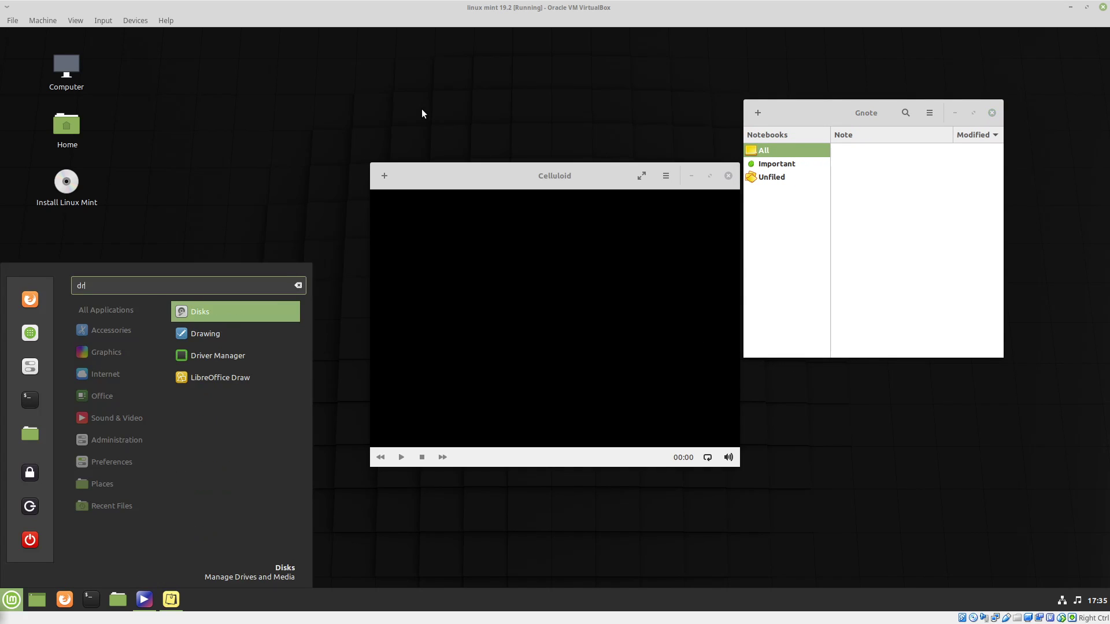
key("Return")
left_click_drag(595, 171, 488, 150)
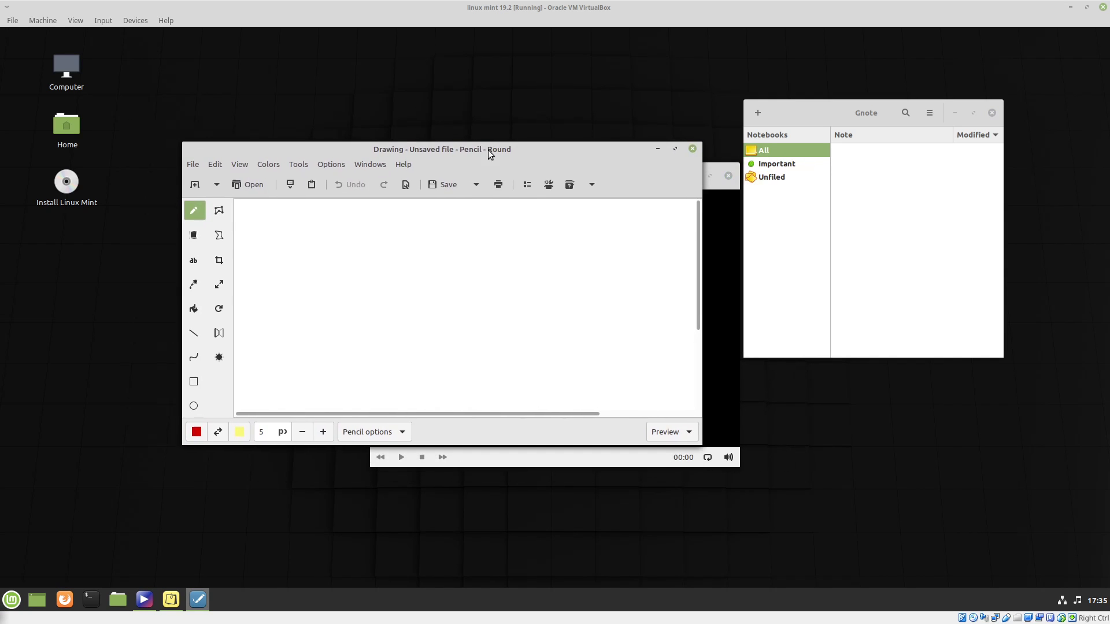
left_click(676, 150)
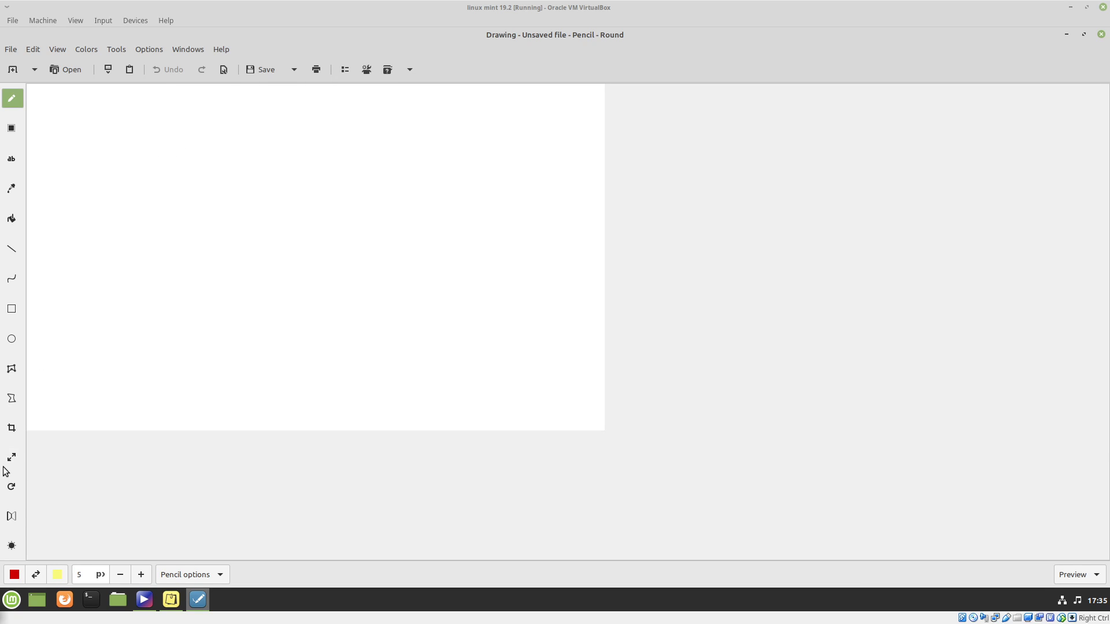
Handwrite "Plz Subscribe" and a smiley face on the blank canvas with the red 5 px Pencil tool.
left_click(17, 188)
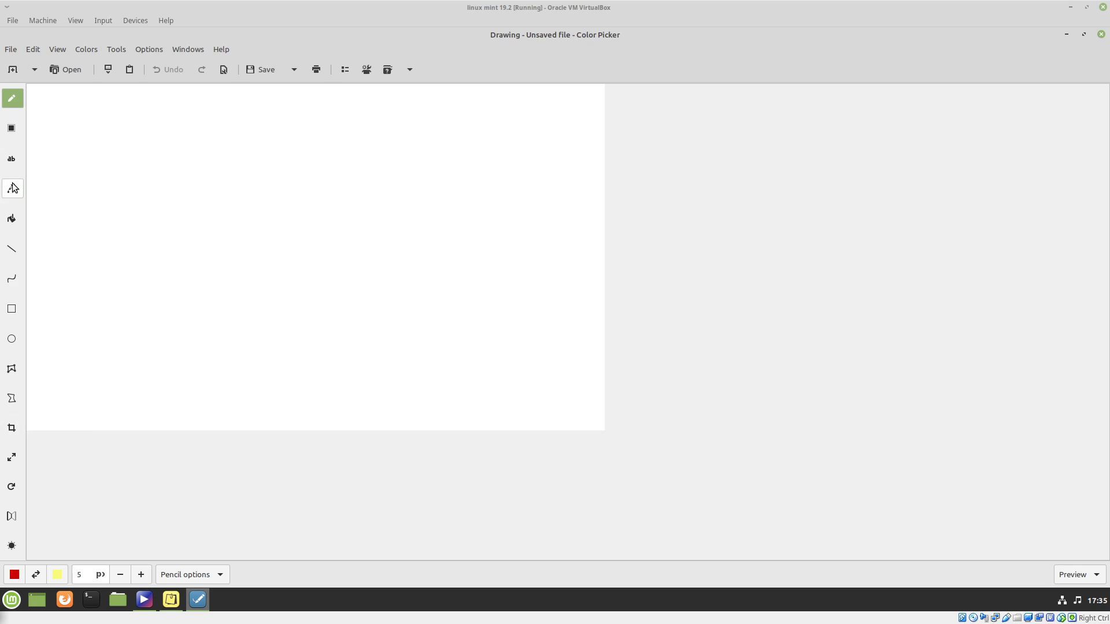
left_click(12, 98)
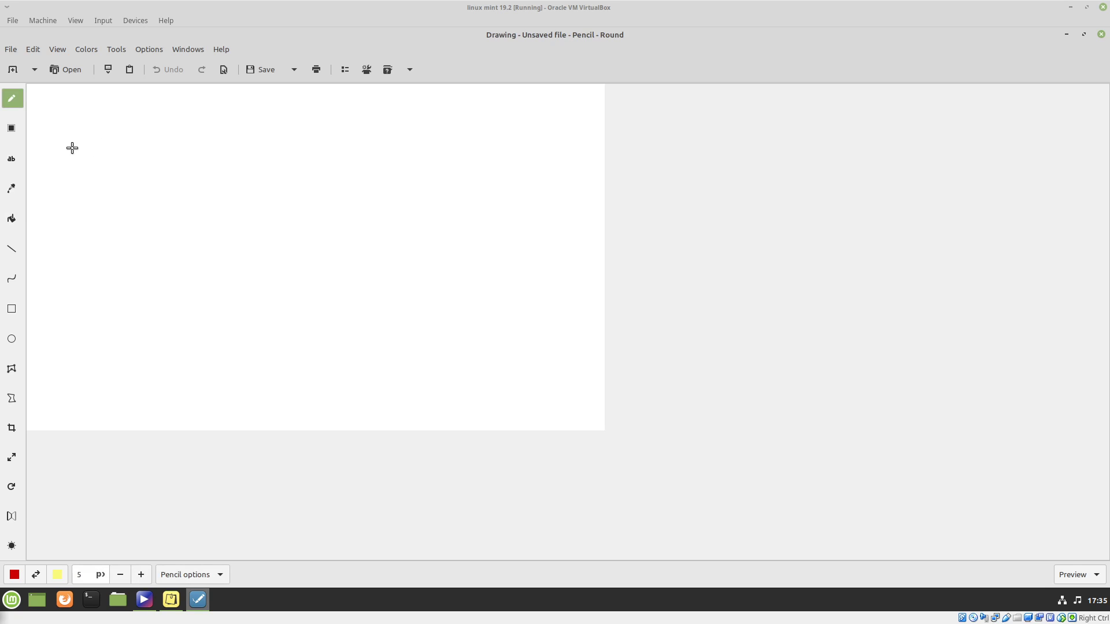
mouse_move(97, 105)
left_mouse_down()
mouse_move(55, 151)
mouse_move(54, 116)
mouse_move(51, 206)
left_mouse_up()
left_click_drag(171, 124, 170, 180)
mouse_move(314, 133)
left_mouse_down()
mouse_move(247, 175)
mouse_move(298, 178)
left_mouse_up()
mouse_move(80, 262)
left_mouse_down()
mouse_move(55, 278)
mouse_move(68, 331)
left_mouse_up()
left_click_drag(310, 133, 255, 134)
mouse_move(123, 294)
left_mouse_down()
mouse_move(206, 302)
mouse_move(199, 324)
left_mouse_up()
mouse_move(255, 284)
left_mouse_down()
mouse_move(258, 317)
mouse_move(238, 328)
left_mouse_up()
mouse_move(293, 299)
left_mouse_down()
mouse_move(298, 331)
mouse_move(325, 293)
mouse_move(416, 339)
mouse_move(399, 333)
left_mouse_up()
left_click(368, 293)
left_click(385, 311)
mouse_move(448, 342)
left_mouse_down()
mouse_move(471, 315)
mouse_move(475, 347)
left_mouse_up()
mouse_move(537, 310)
left_mouse_down()
mouse_move(585, 312)
mouse_move(593, 328)
left_mouse_up()
mouse_move(550, 278)
left_mouse_down()
mouse_move(525, 317)
mouse_move(600, 340)
mouse_move(578, 281)
left_mouse_up()
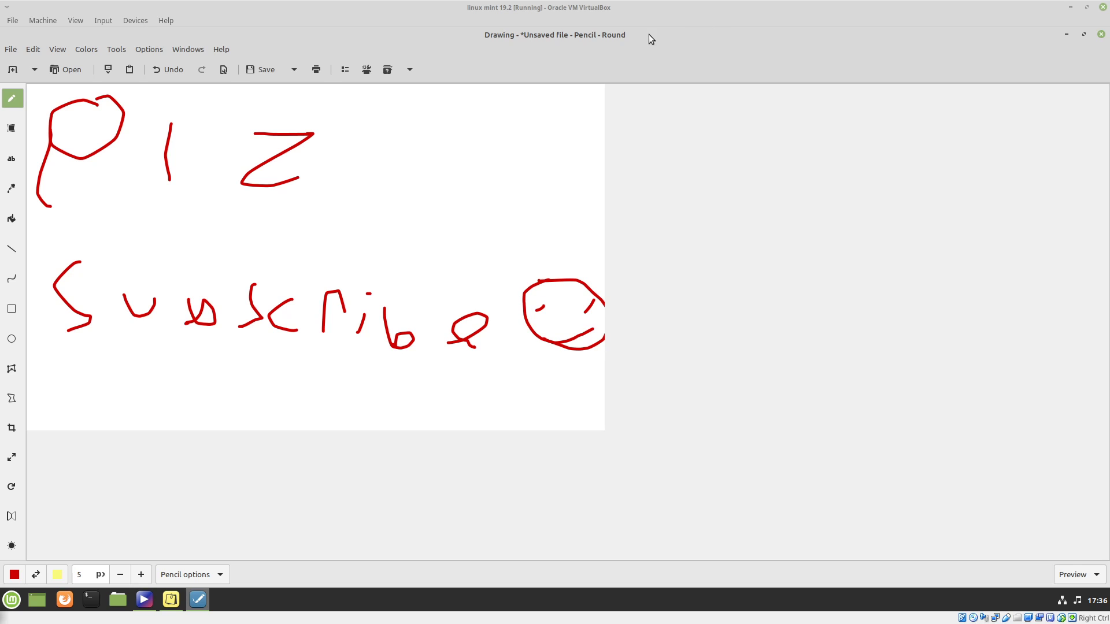
Close Drawing, discarding the unsaved picture, and close the Celluloid and Gnote windows.
left_click(1101, 36)
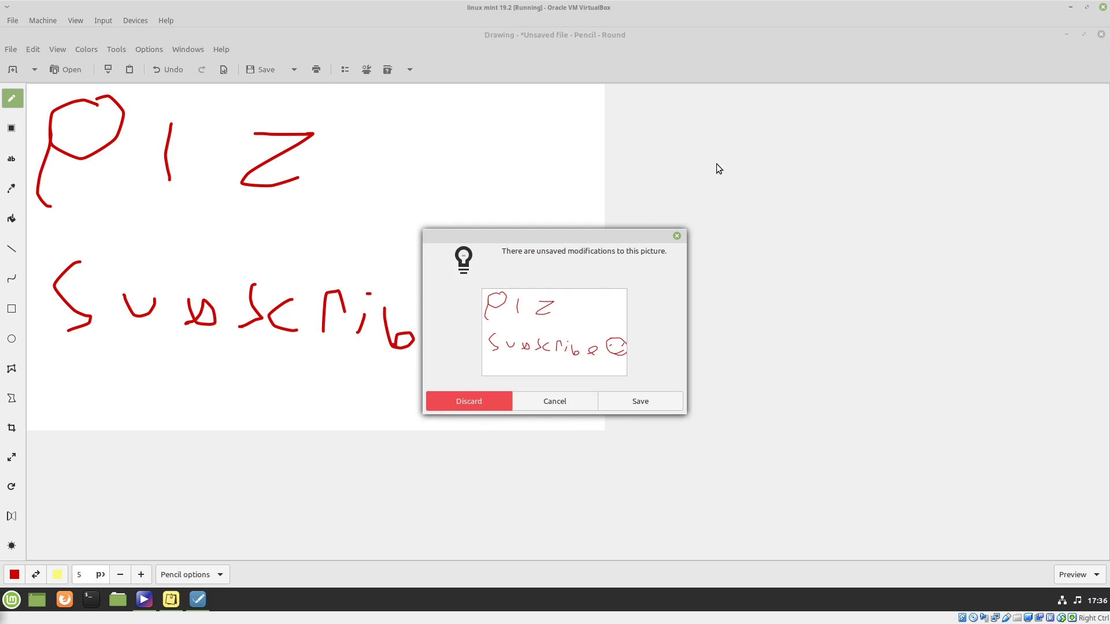
left_click(473, 396)
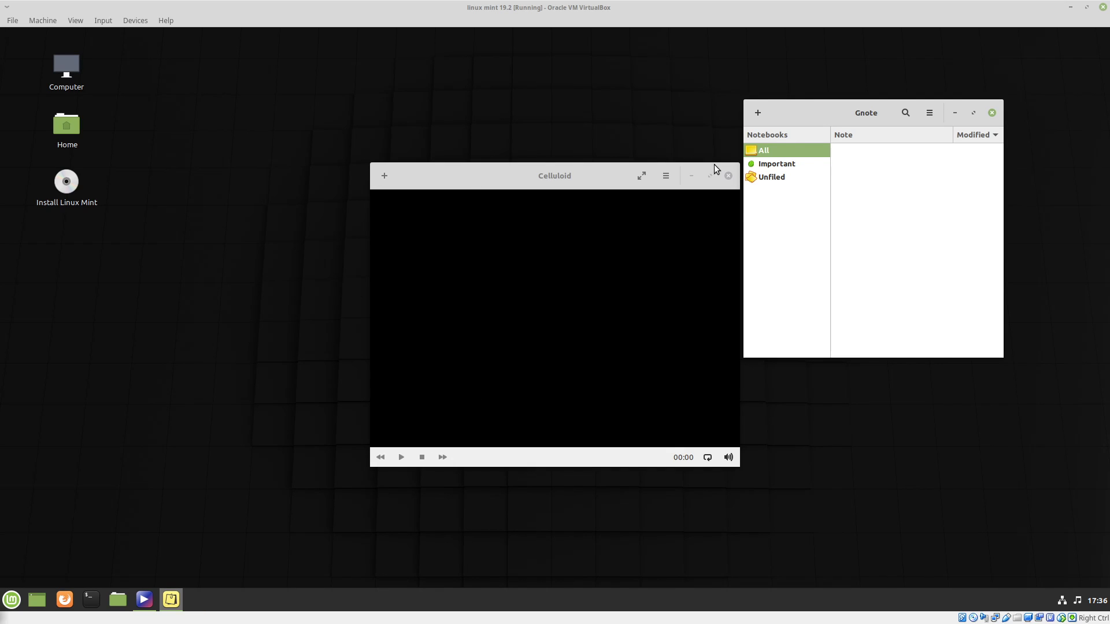
left_click(729, 176)
left_click(992, 114)
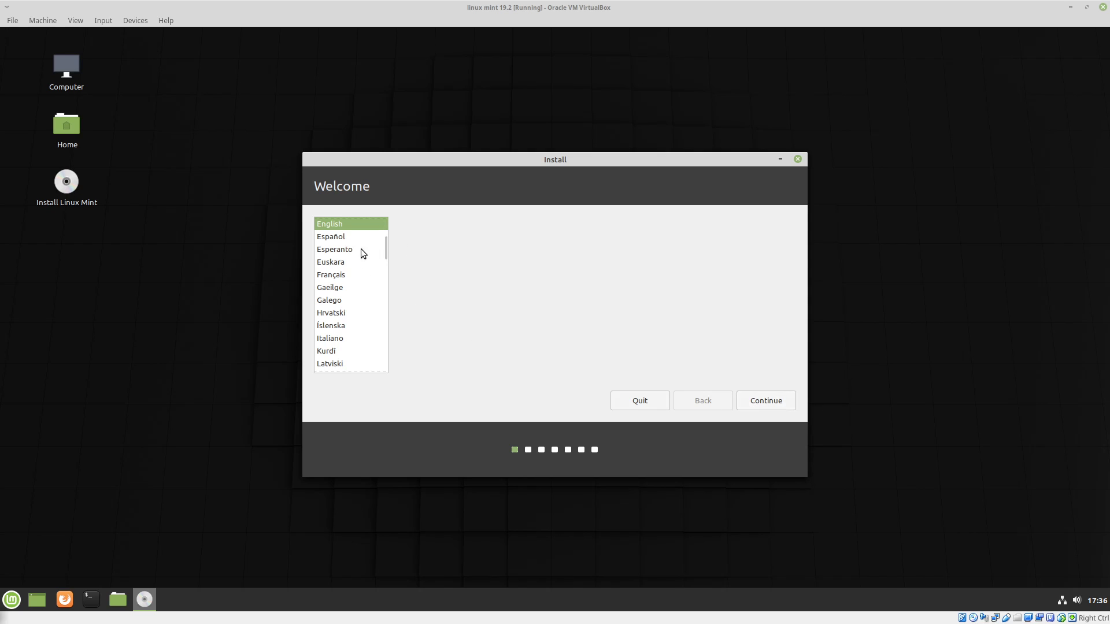
Proceed through the Linux Mint installer with English, the English (US) keyboard layout and third-party software installation enabled.
left_click(779, 405)
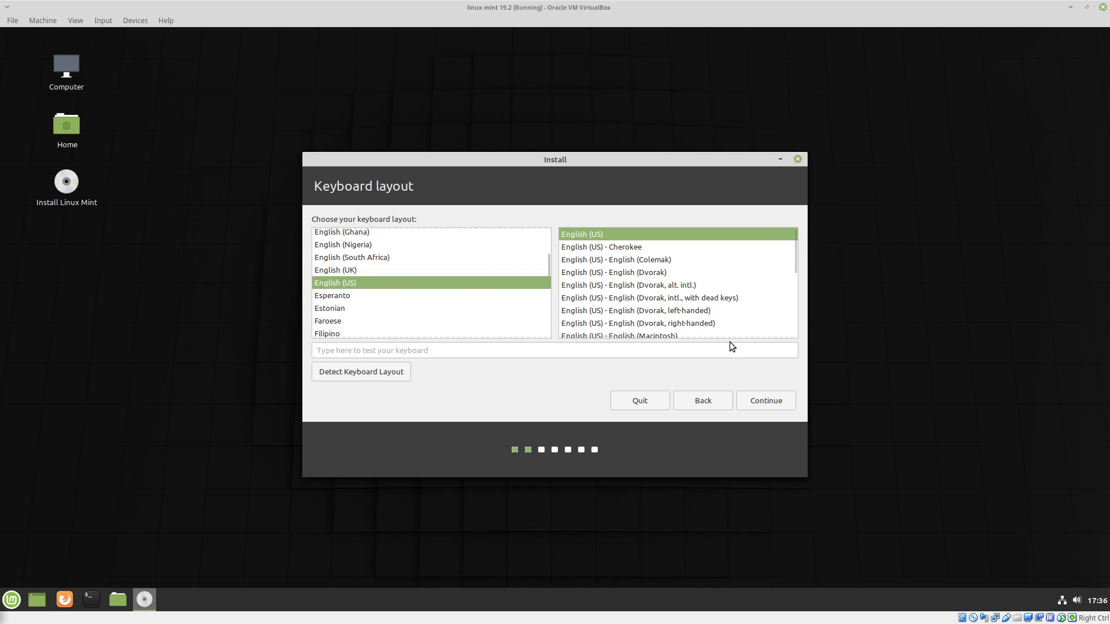
left_click(768, 409)
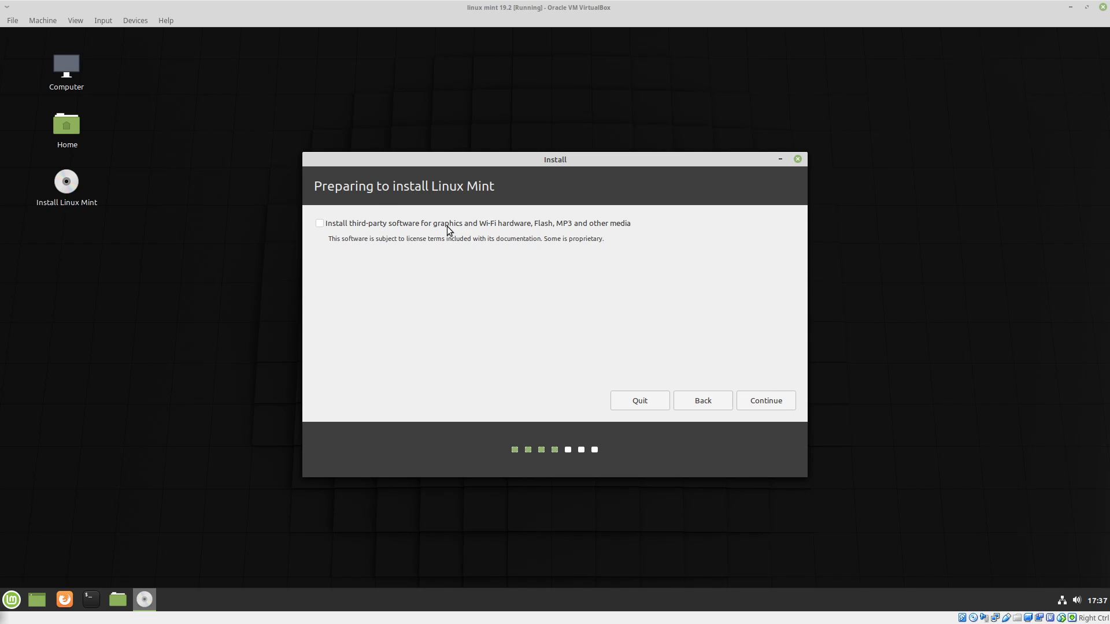
left_click(537, 227)
left_click(771, 400)
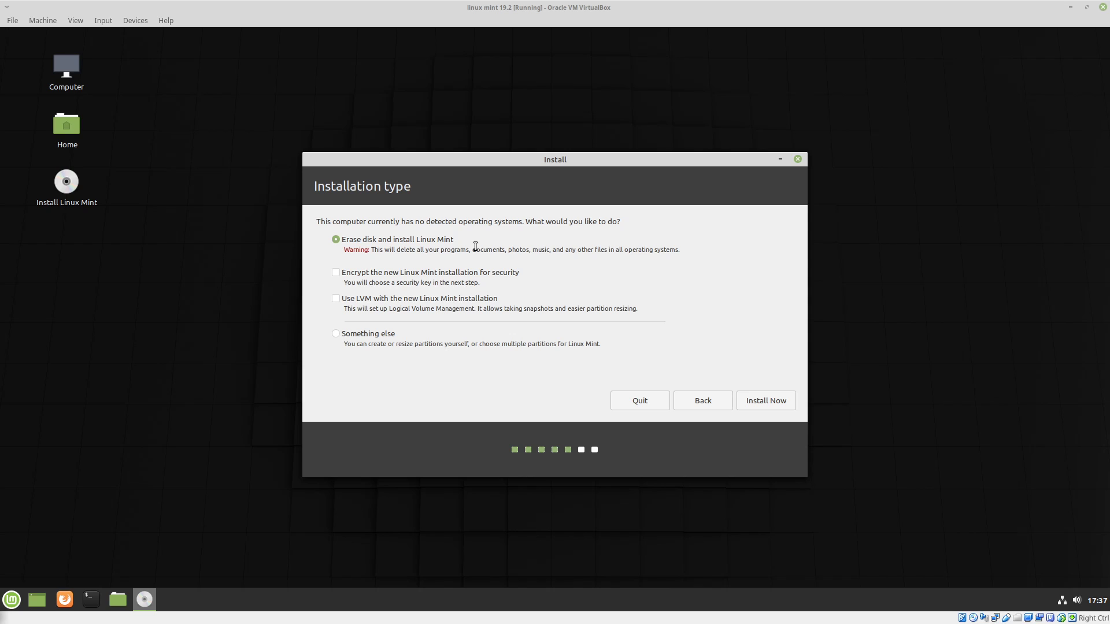
Choose to erase the disk and install Linux Mint, confirming the disk changes, and accept New York as the location.
left_click(377, 335)
left_click(414, 239)
left_click(768, 404)
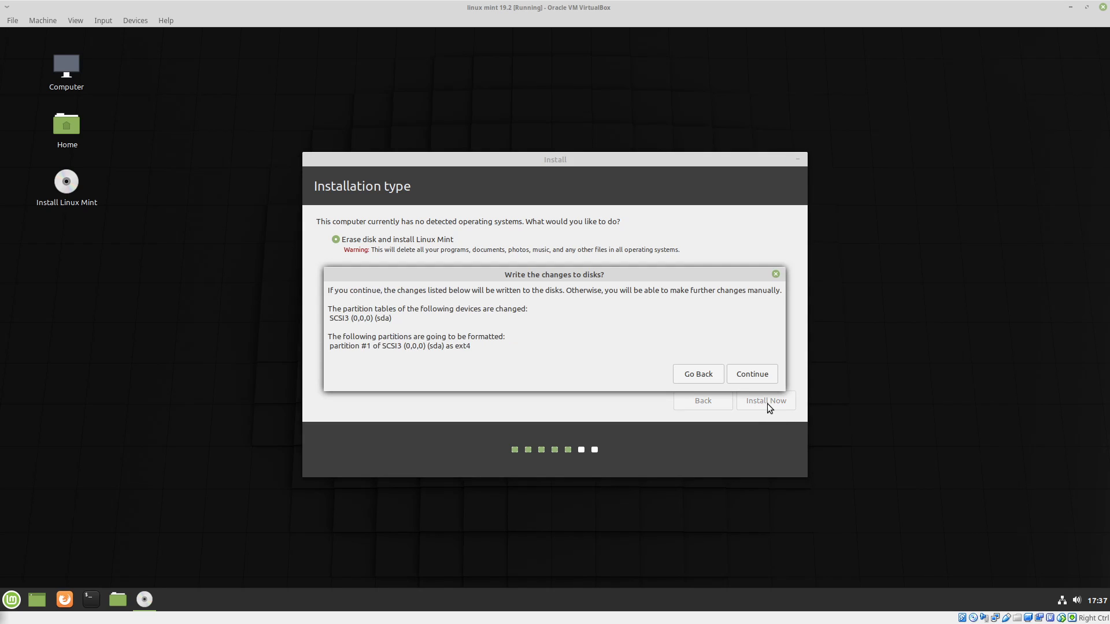
left_click(748, 373)
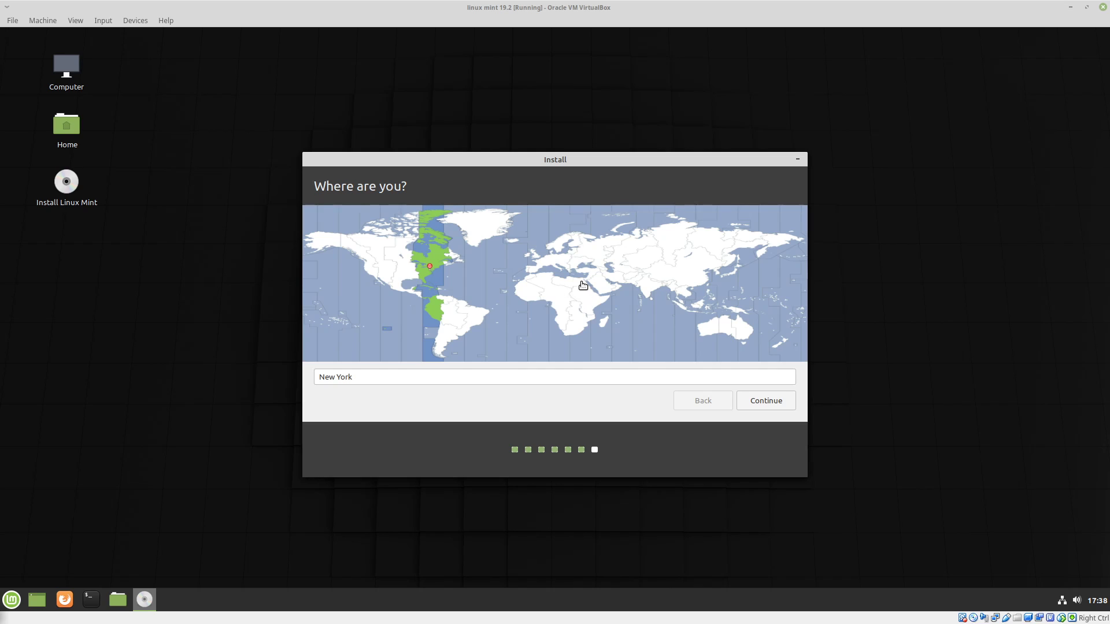
left_click(757, 401)
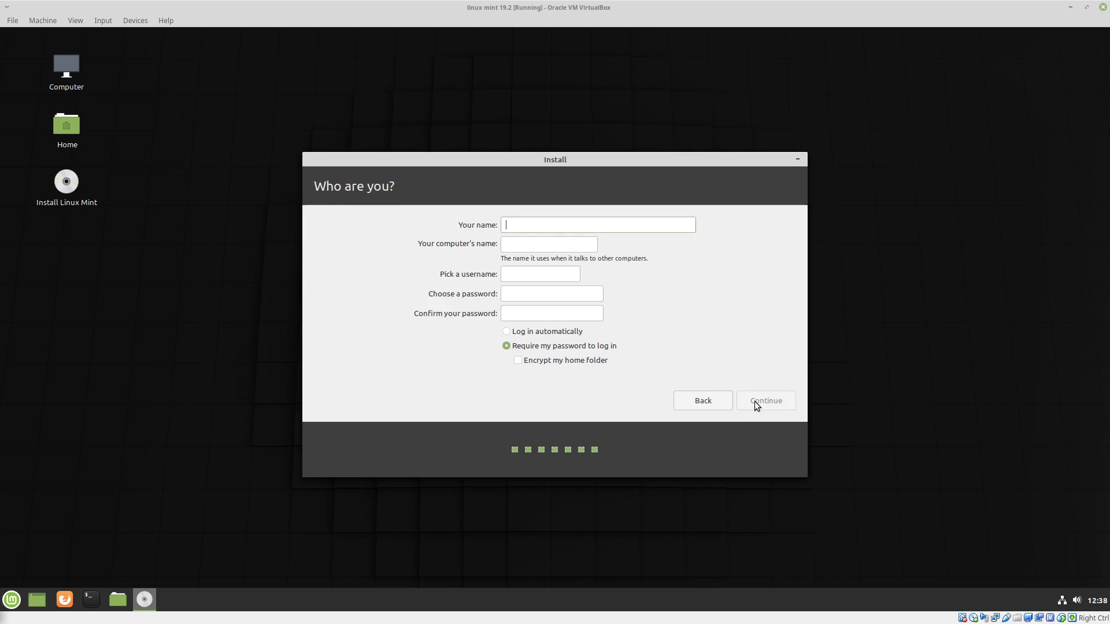
Enter the user's name and the account password with its confirmation, and submit the account details with automatic login selected.
left_click(588, 226)
type("kenny")
key("Tab")
key("Tab")
key("Tab")
type("******")
key("Tab")
type("******")
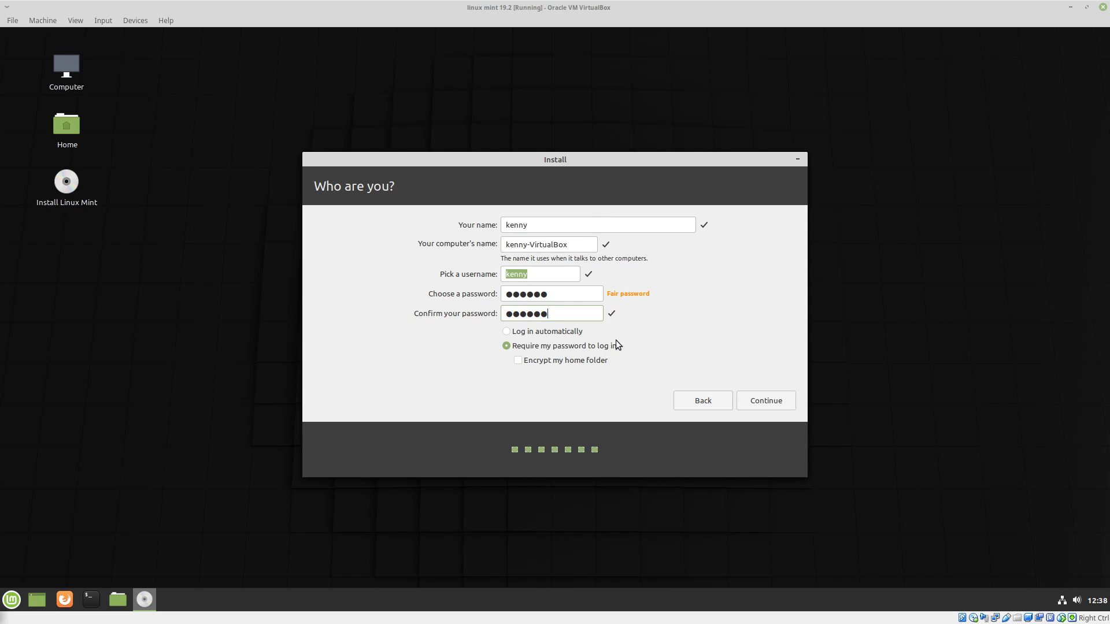
left_click(553, 334)
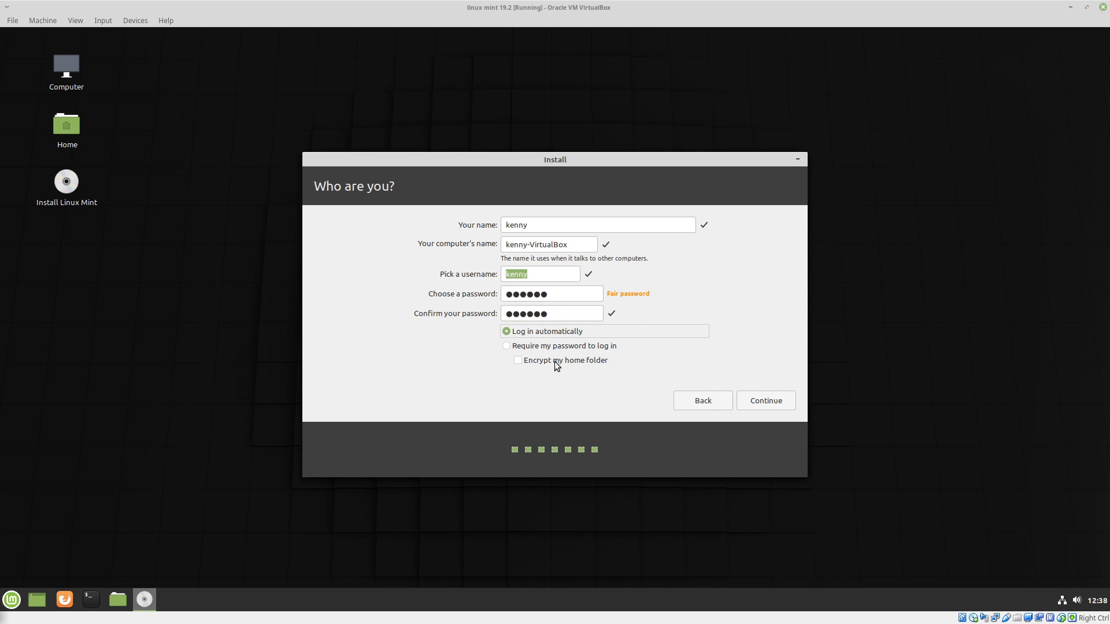
left_click(776, 407)
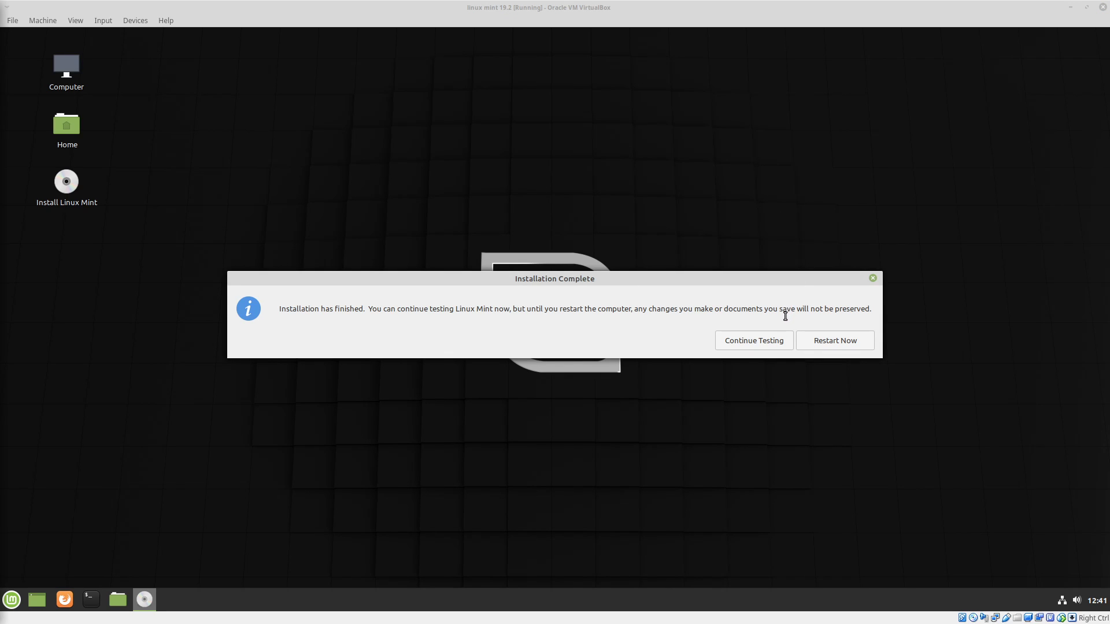
Choose to continue testing after the installation, and shut down the live system completely.
left_click(764, 344)
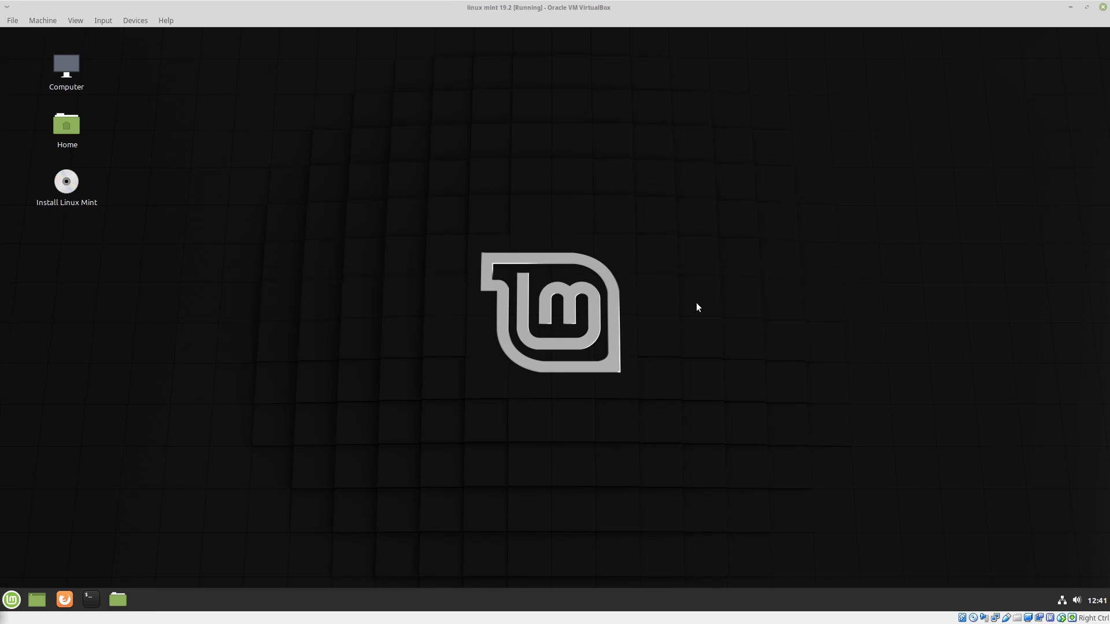
left_click(11, 600)
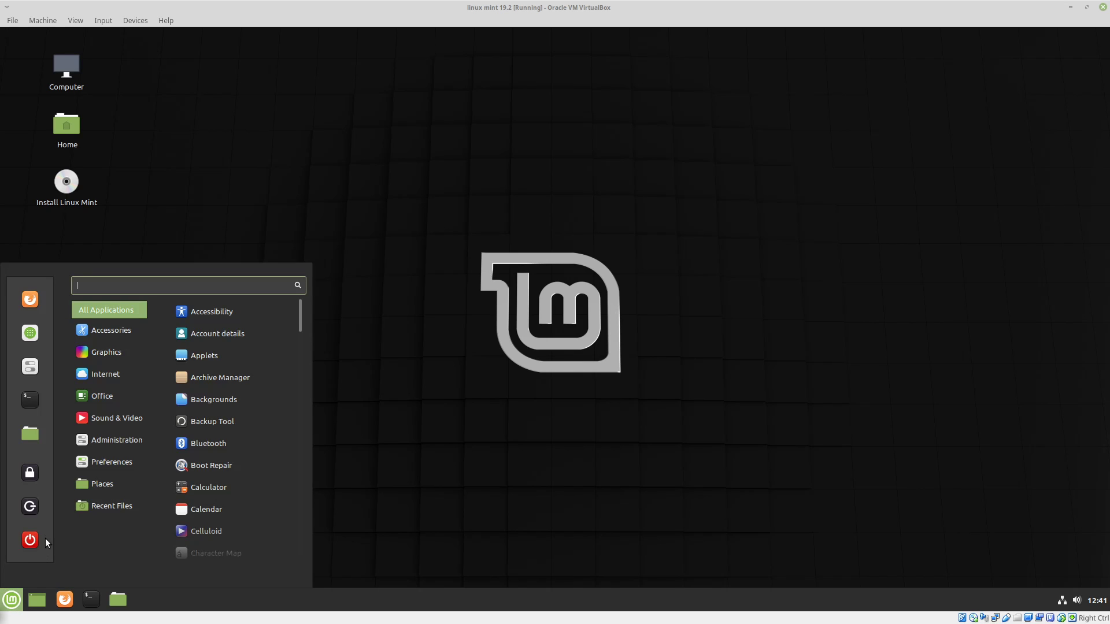
left_click(30, 541)
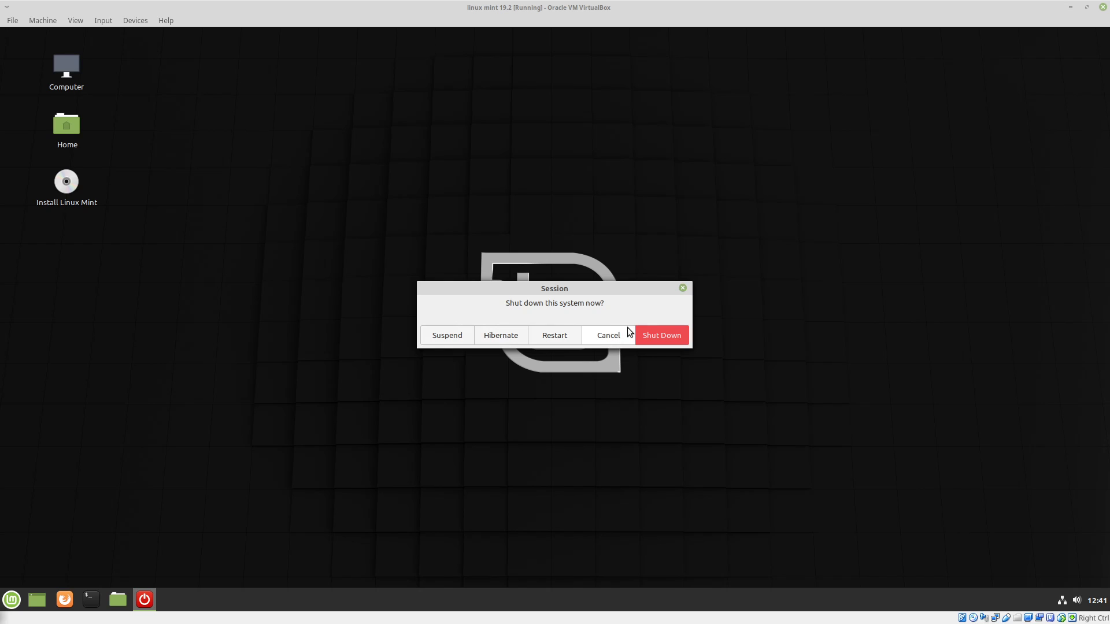
left_click(680, 336)
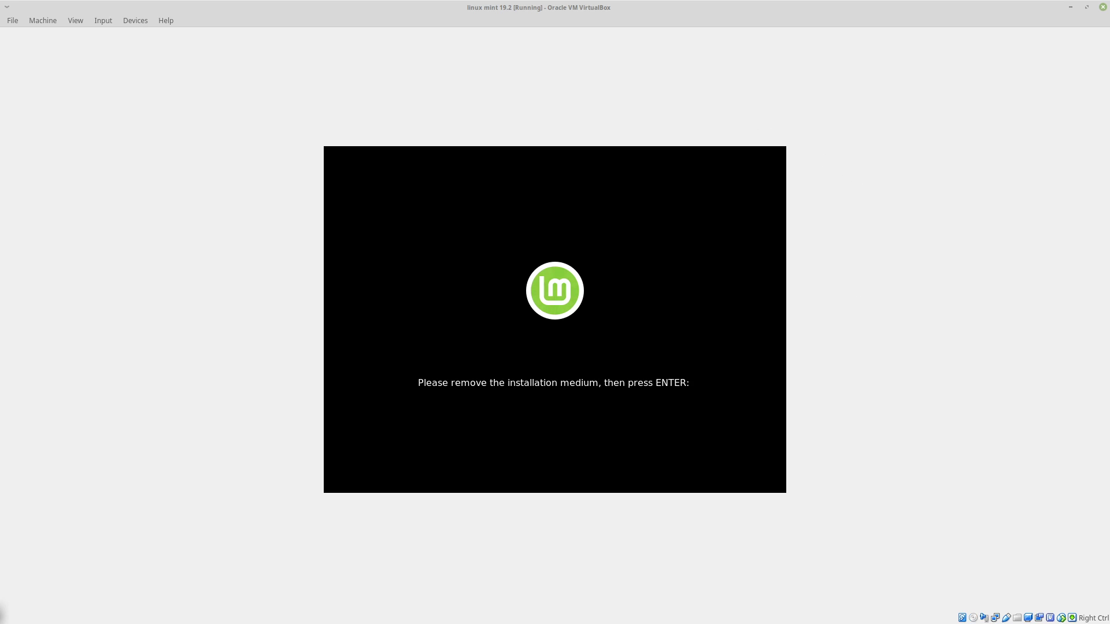
key("Return")
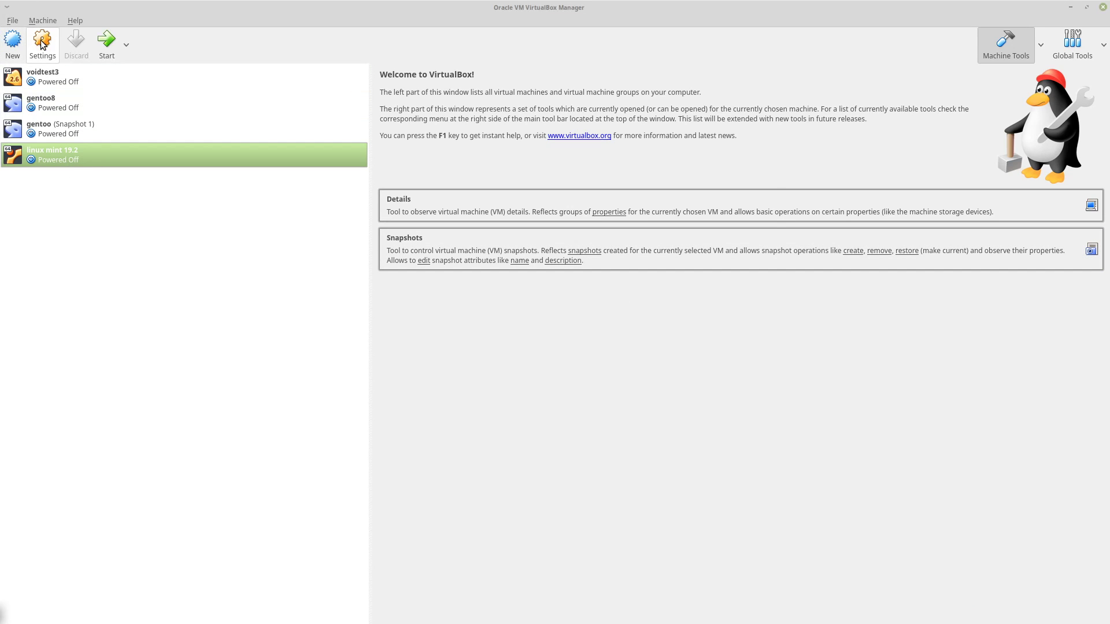
Move Hard Disk to the top of the boot order in the linux mint 19.2 virtual machine's system settings.
left_click(42, 45)
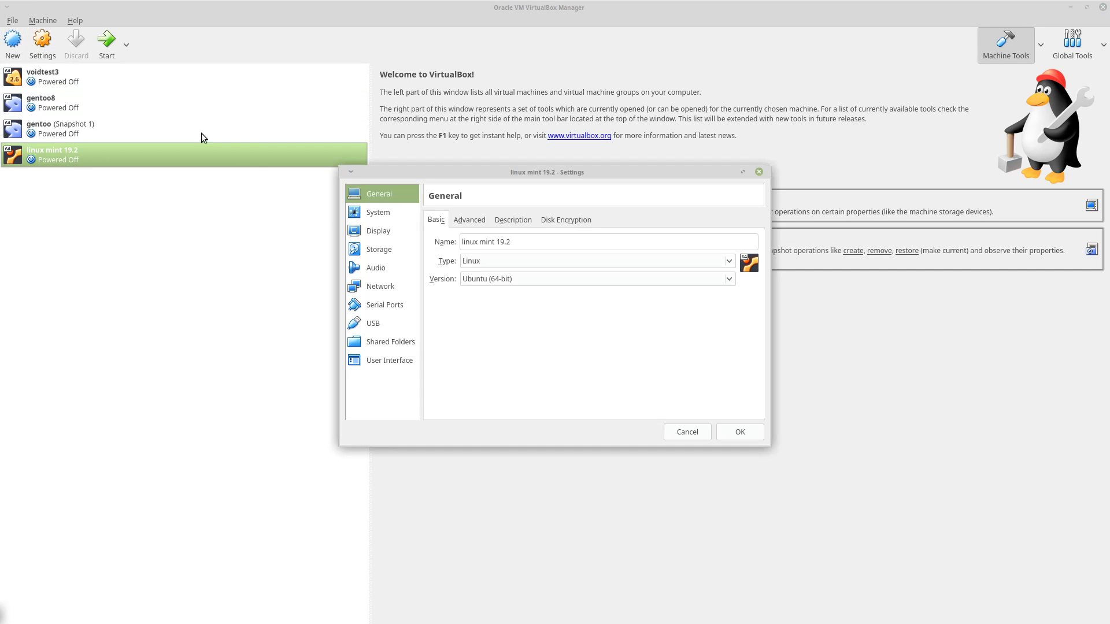
left_click(390, 251)
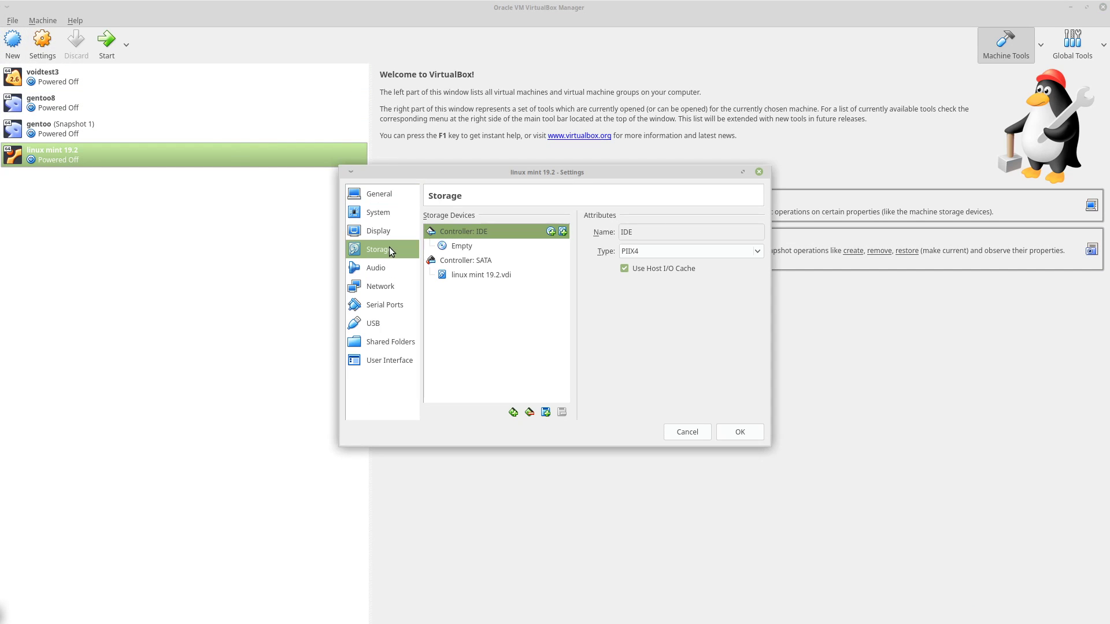
left_click(382, 215)
left_click(553, 298)
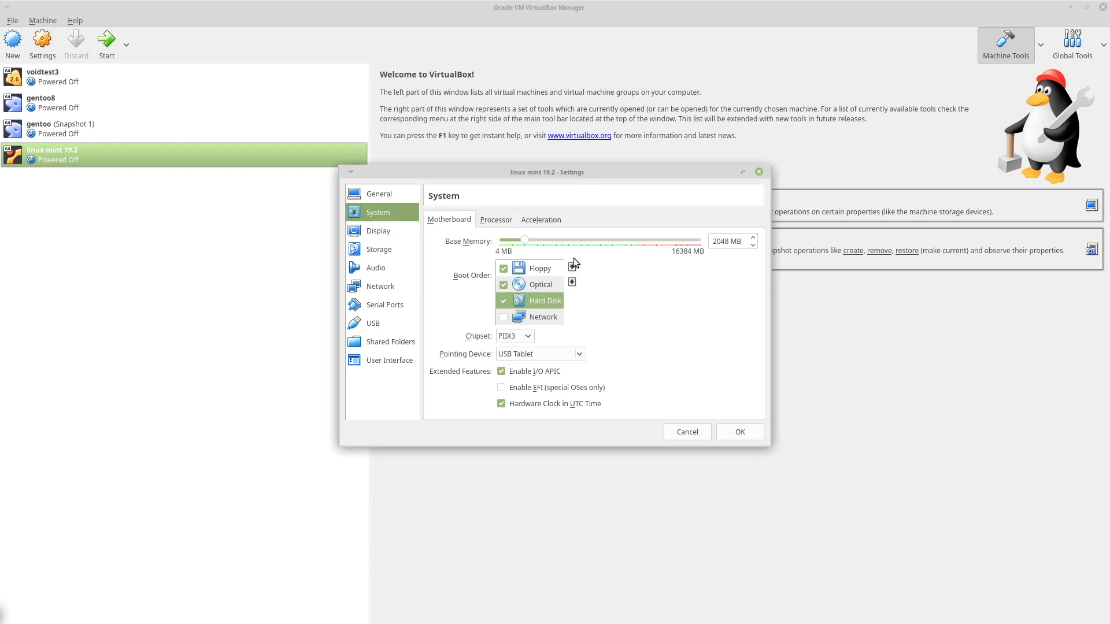
left_click(572, 267)
left_click(571, 266)
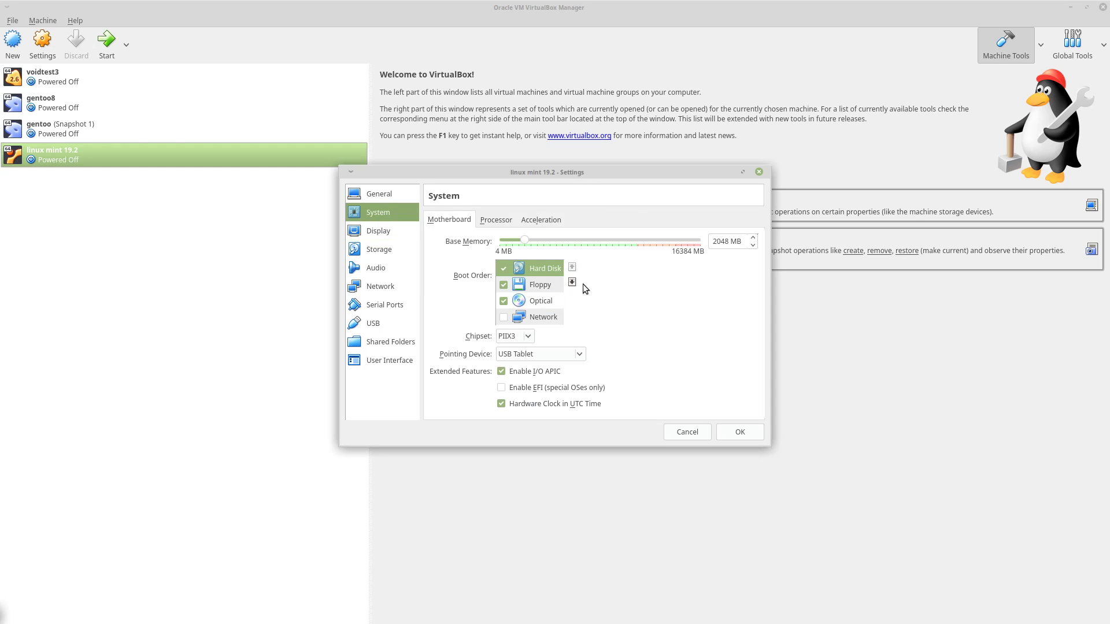
left_click(740, 432)
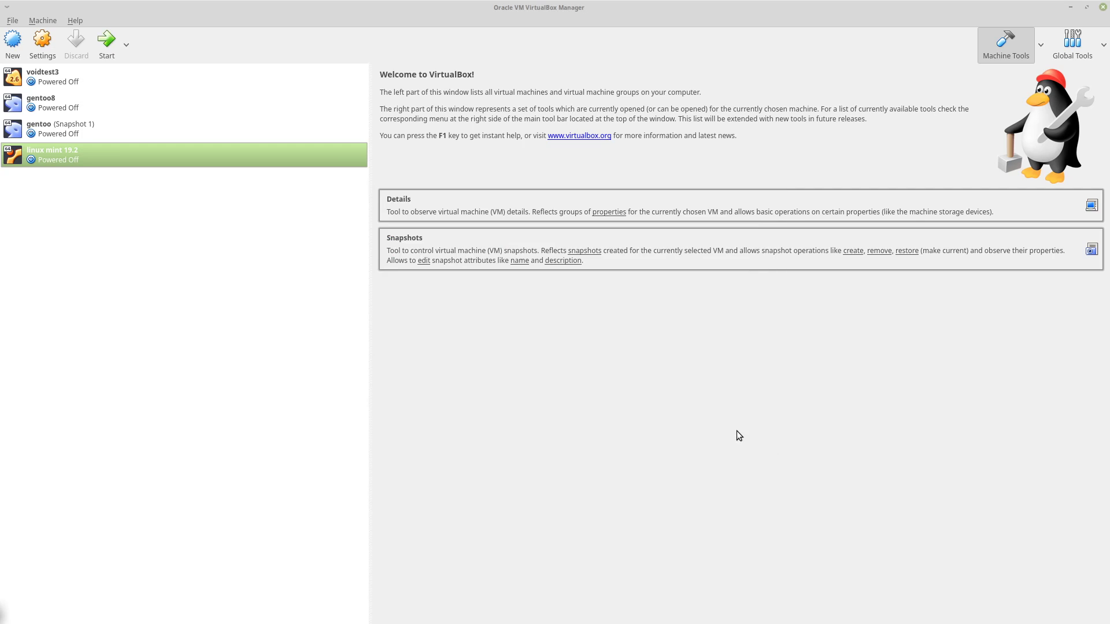
Start the linux mint 19.2 virtual machine and dismiss its keyboard capture and mouse integration notices.
left_click(108, 41)
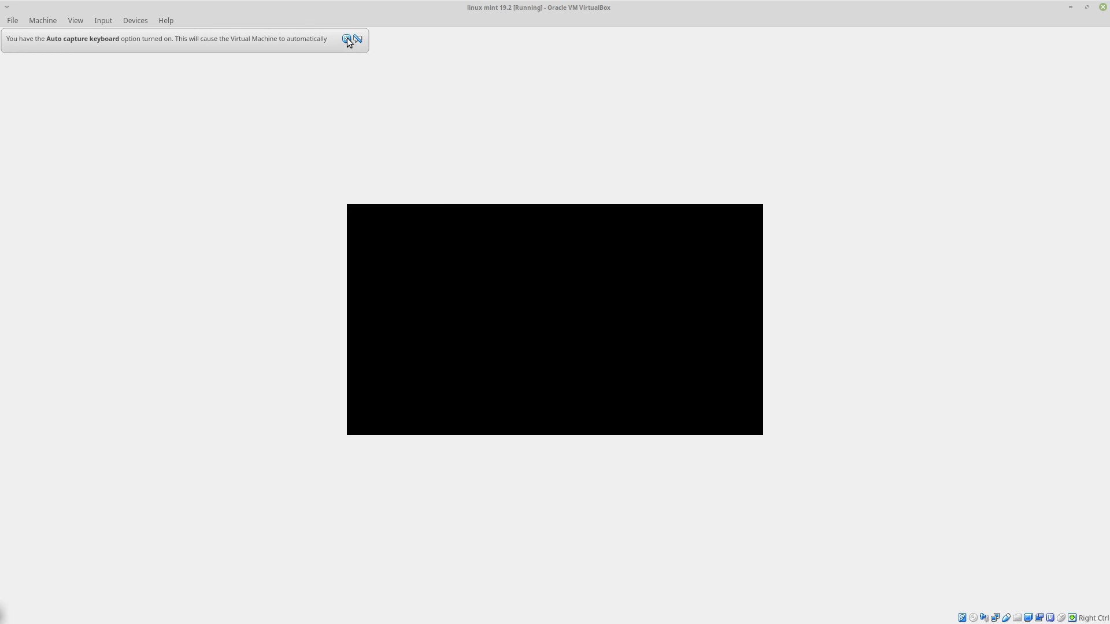
left_click(347, 39)
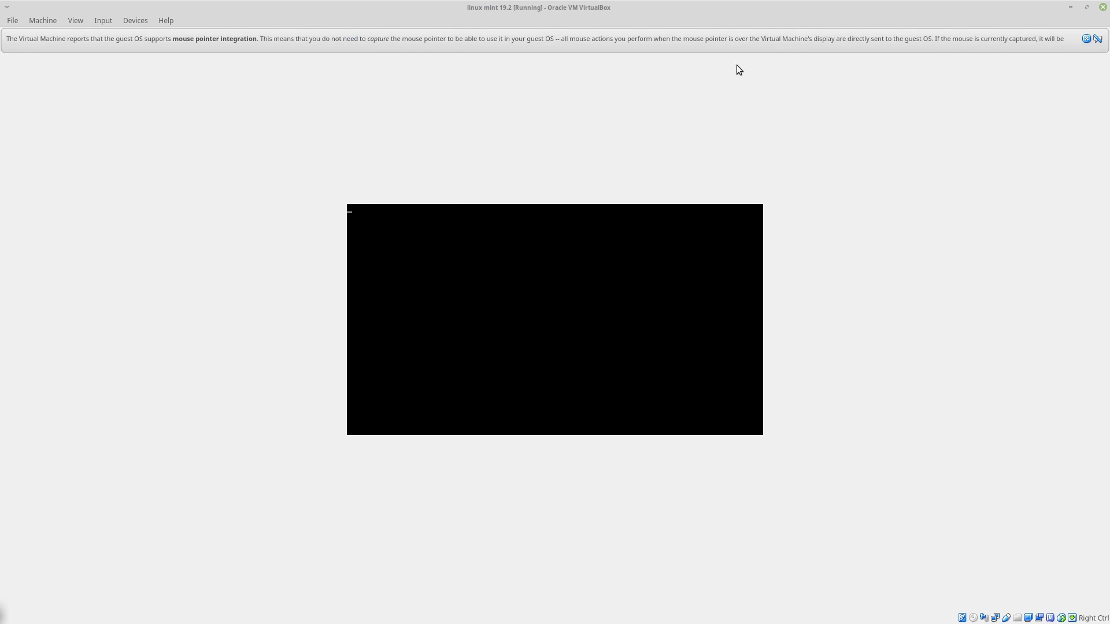
left_click(1087, 38)
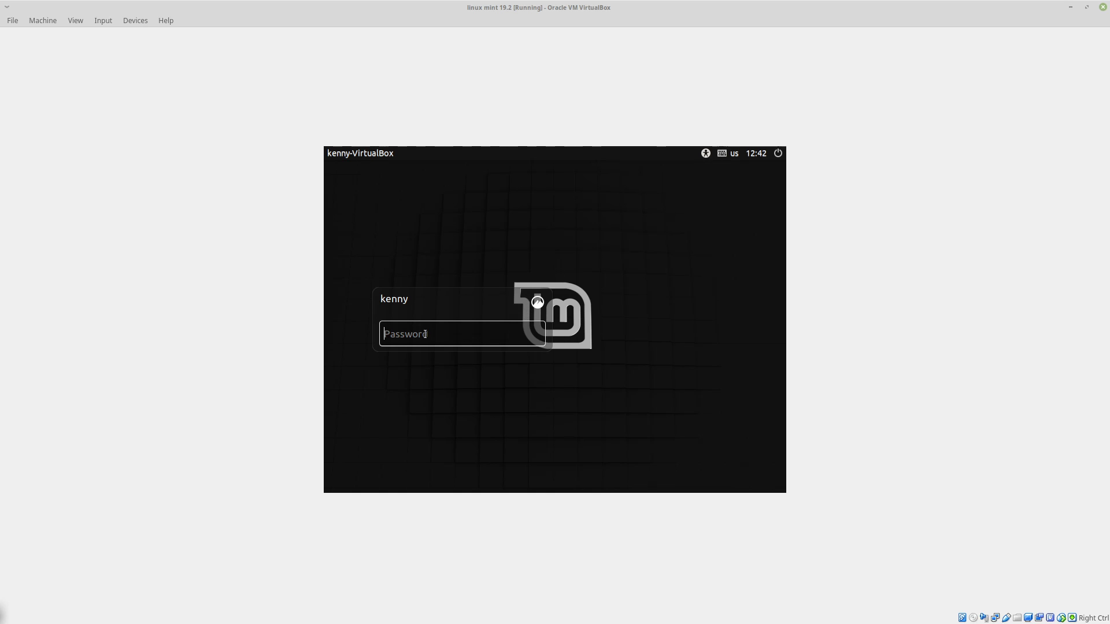
Log in to the installed system with the account password and switch the virtual machine to full-screen mode.
type("******")
key("Return")
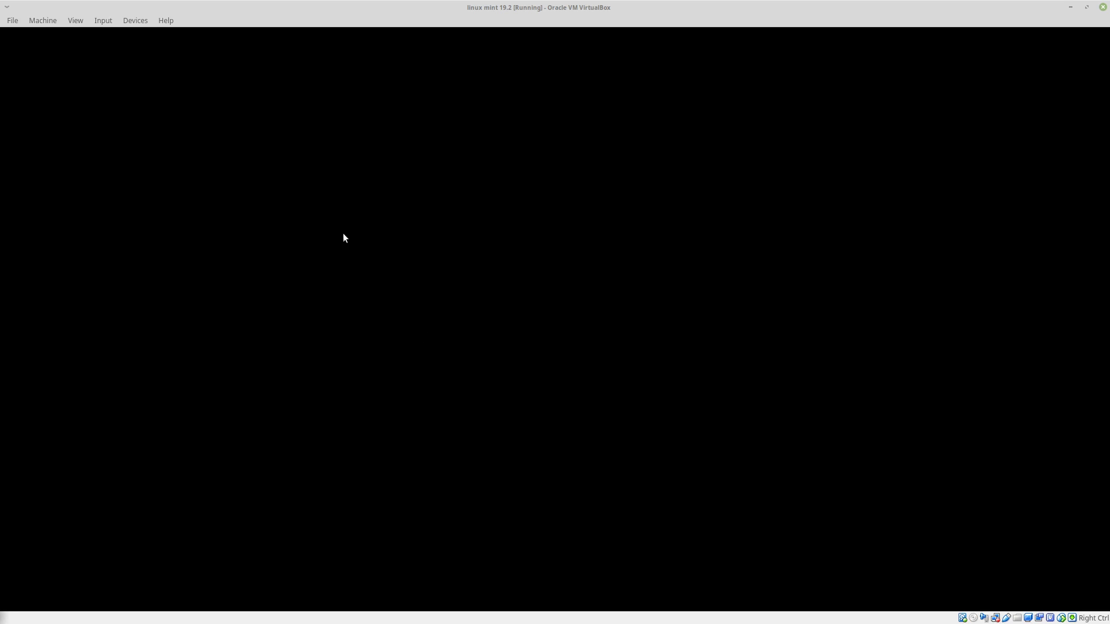
left_click(80, 20)
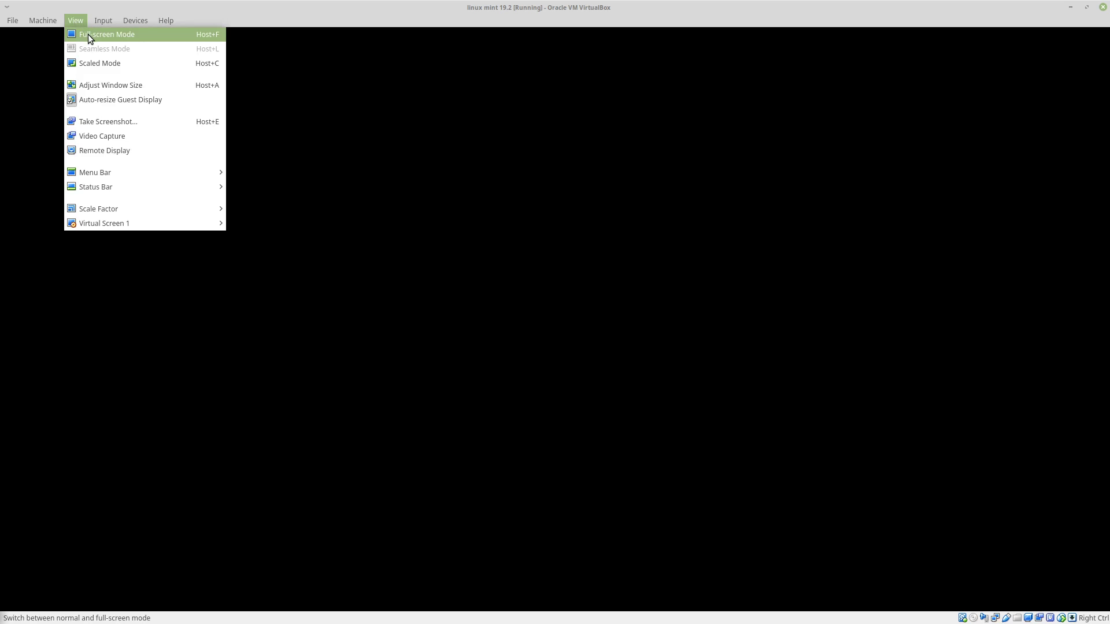
left_click(88, 34)
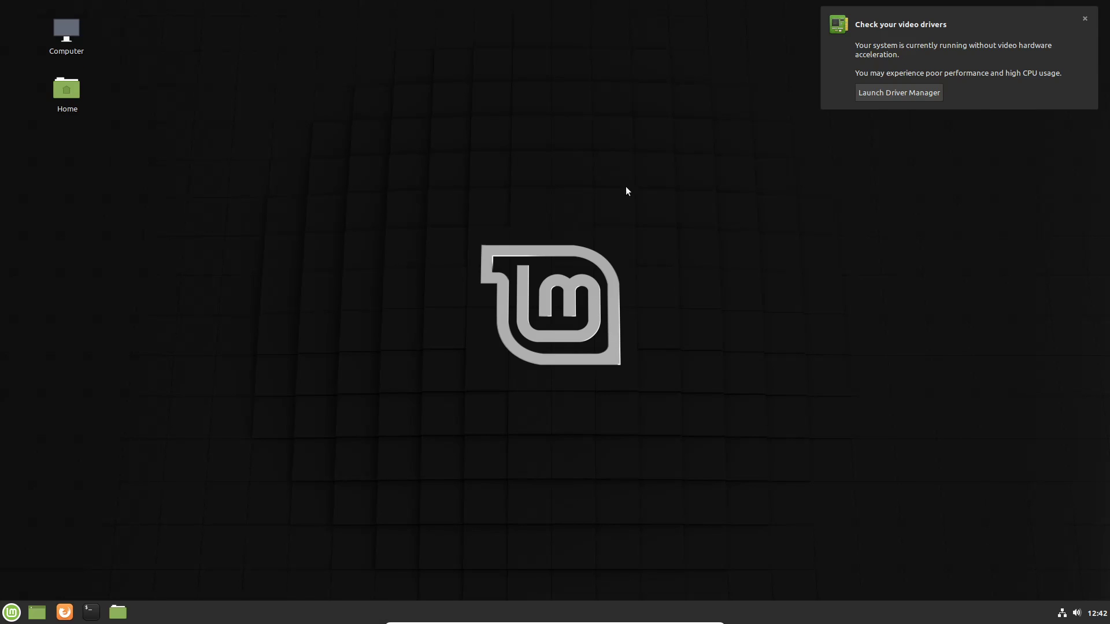
left_click_drag(563, 147, 558, 119)
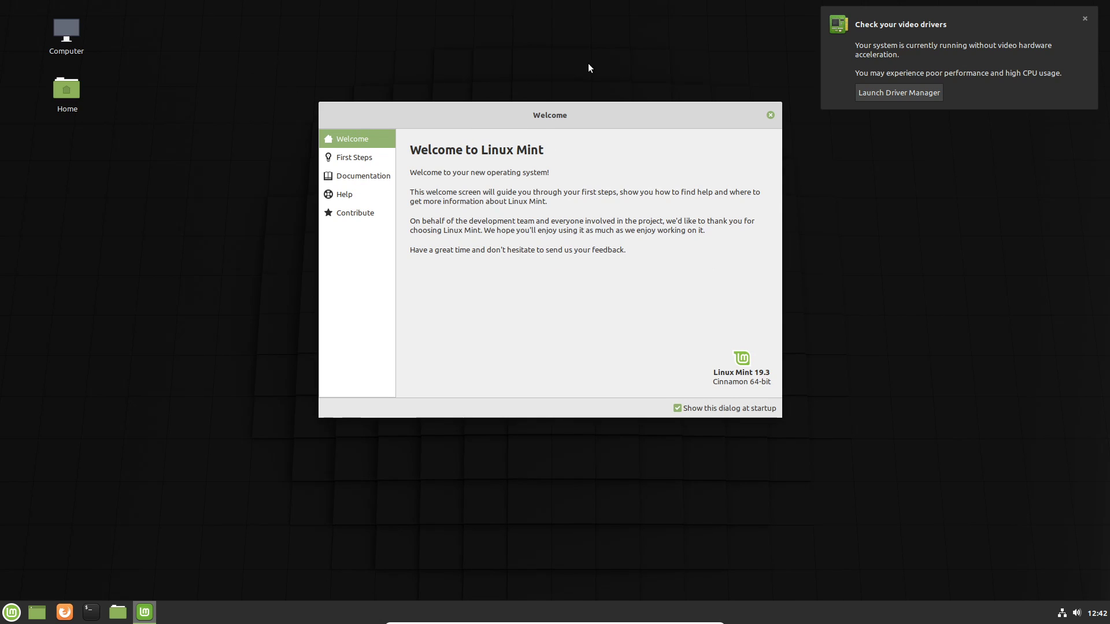
mouse_move(538, 109)
left_mouse_down()
mouse_move(466, 256)
mouse_move(551, 286)
mouse_move(550, 120)
left_mouse_up()
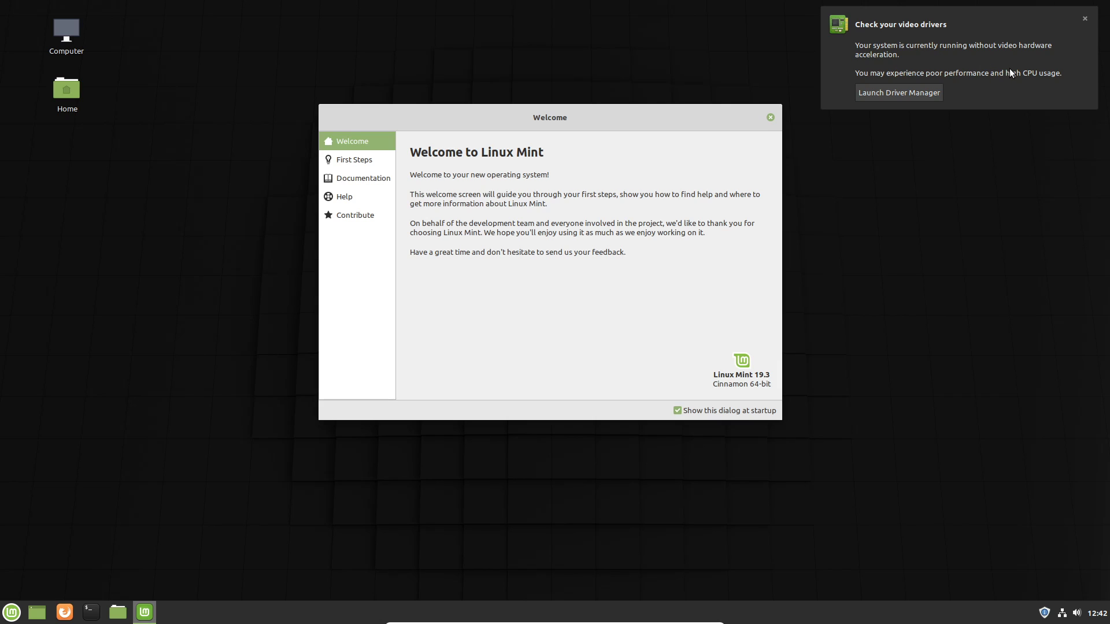
Check Driver Manager from the video driver notification, authenticating with the account password, and close both it and the Welcome window.
left_click(920, 95)
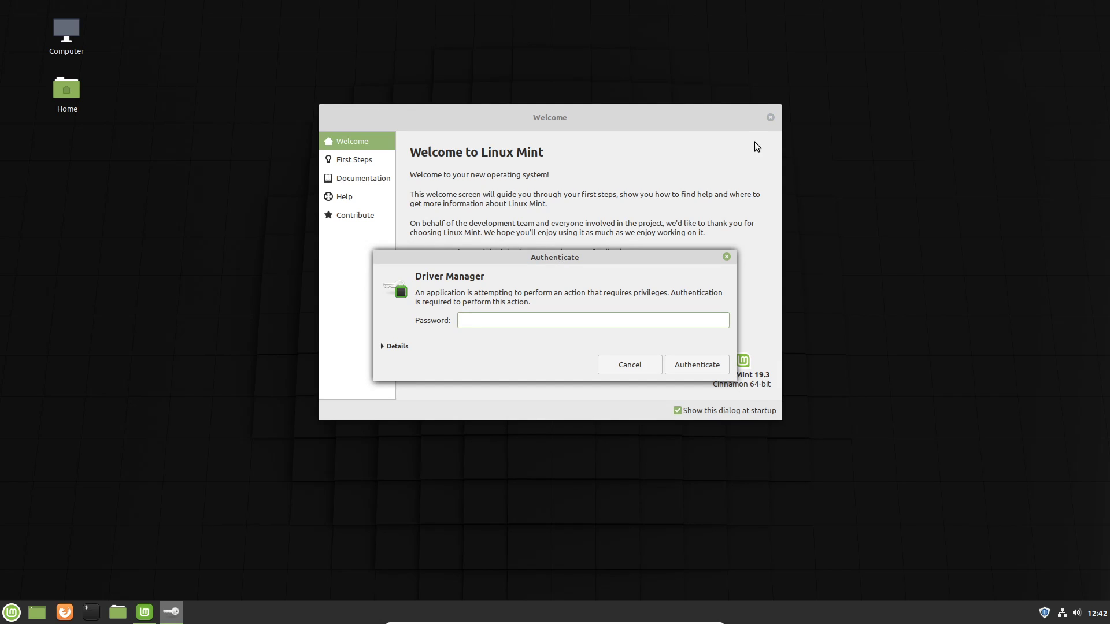
type("•••••")
key("Return")
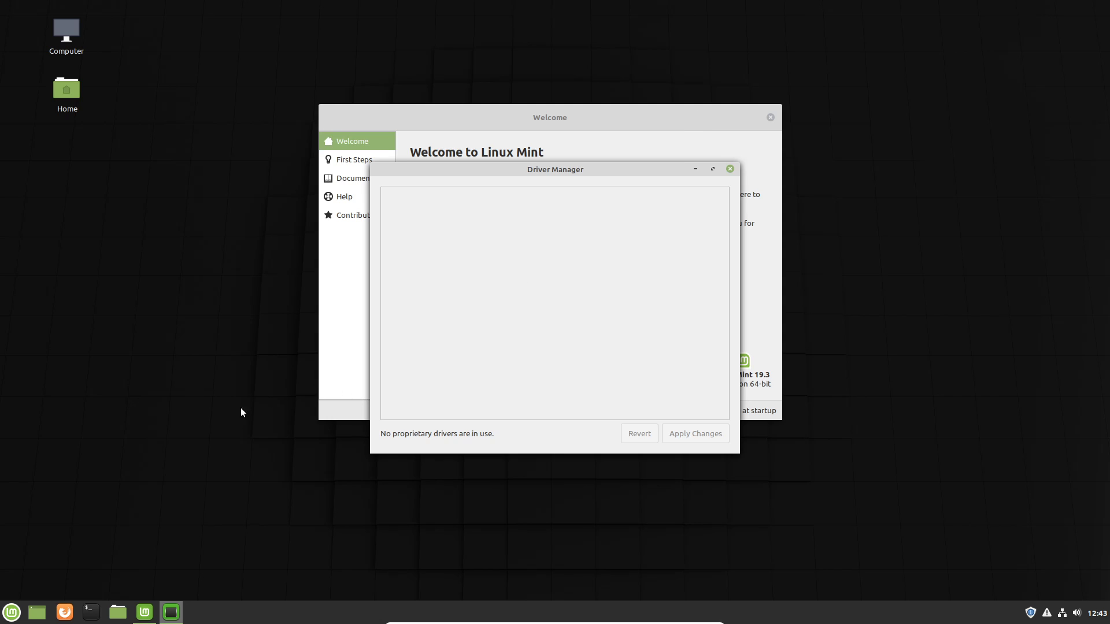
left_click(730, 170)
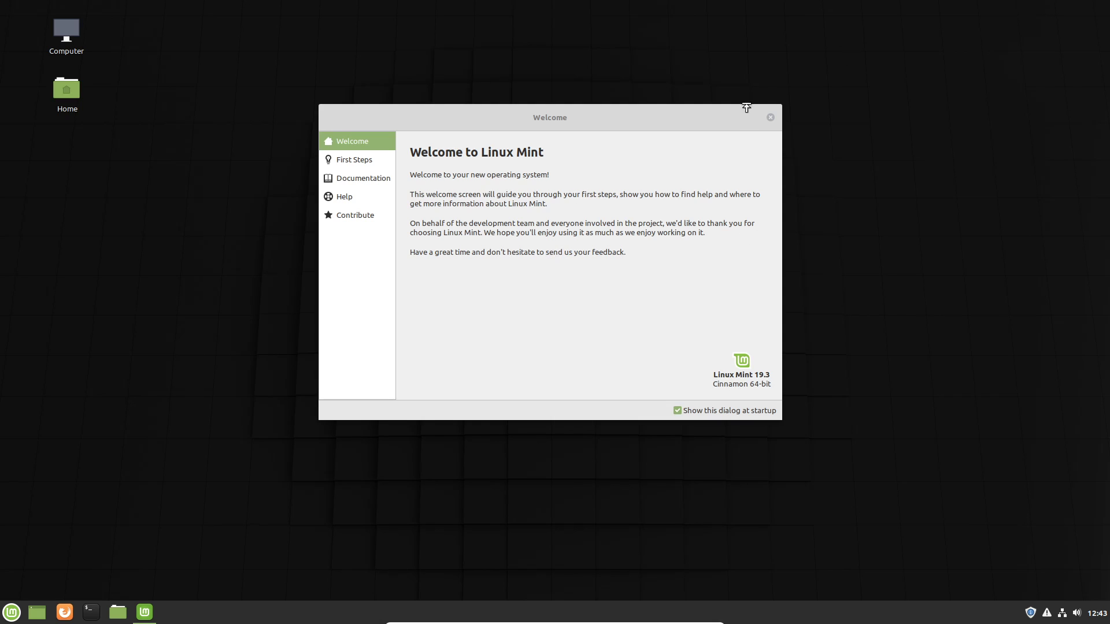
left_click(771, 118)
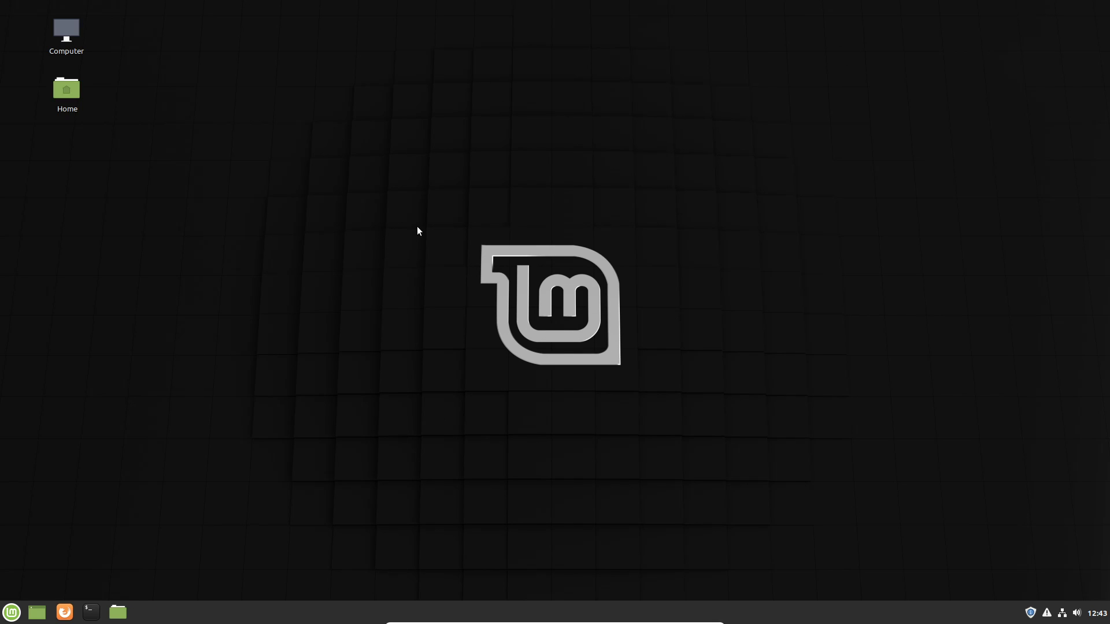